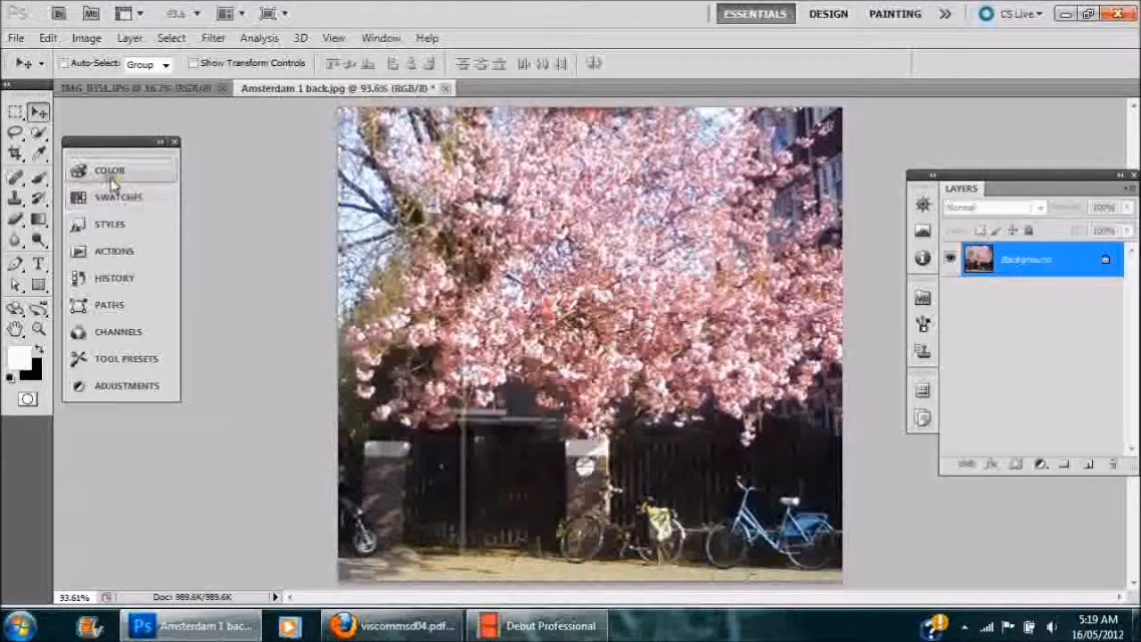
- Draw a freehand Lasso selection around the middle bicycle standing against the fence
left_click(15, 134)
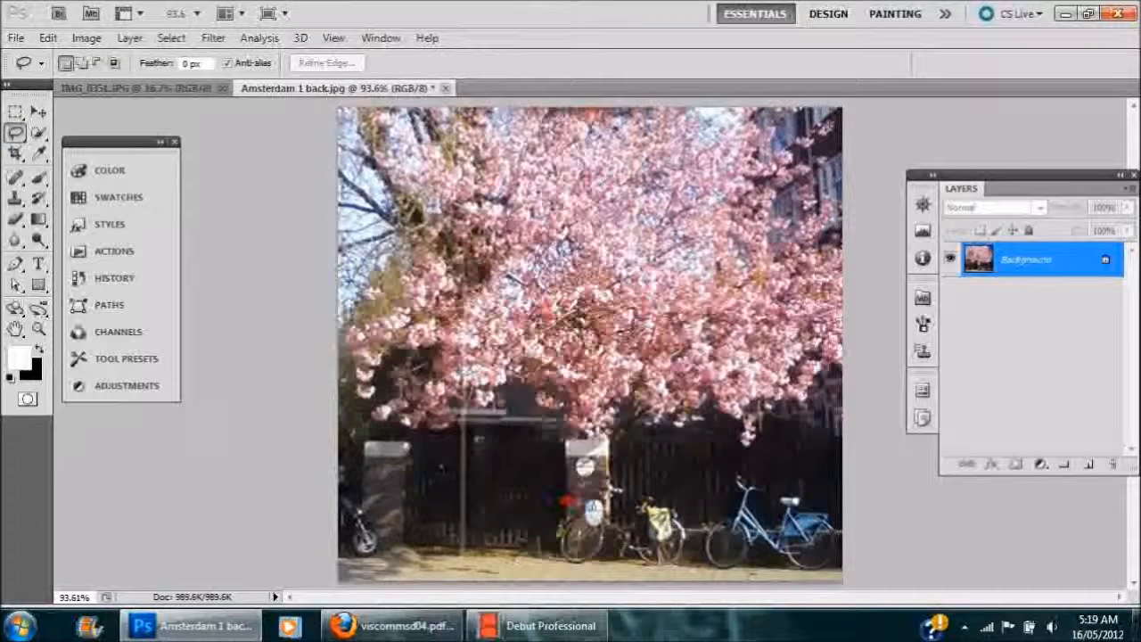
mouse_move(596, 486)
left_mouse_down()
mouse_move(622, 473)
mouse_move(665, 495)
mouse_move(711, 569)
mouse_move(706, 581)
mouse_move(574, 571)
mouse_move(552, 547)
left_mouse_up()
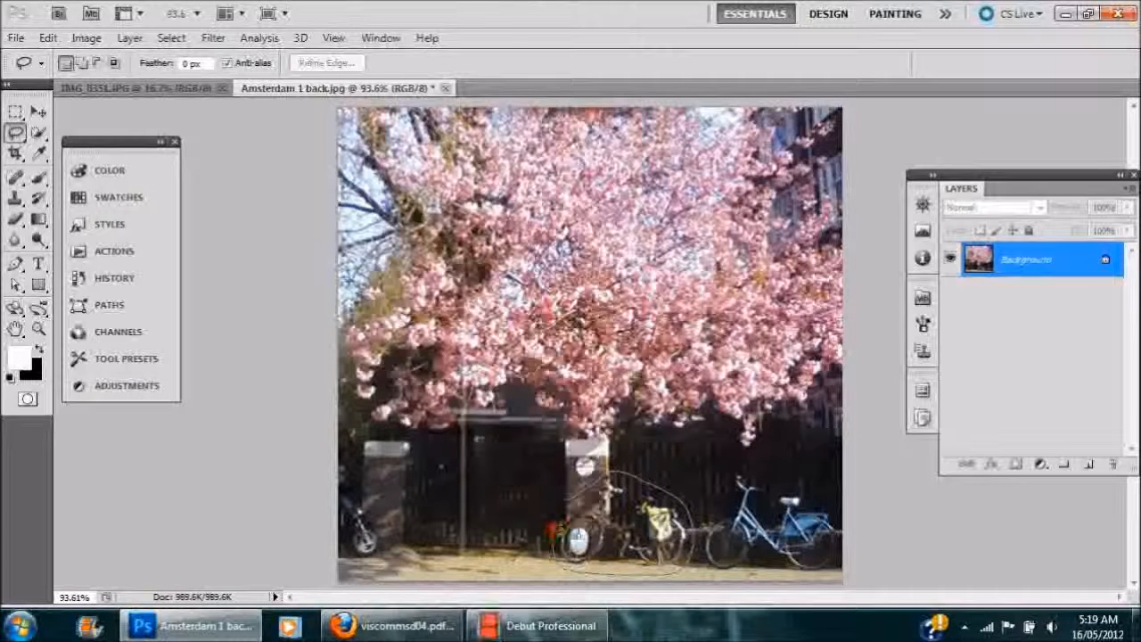
left_click_drag(563, 500, 567, 495)
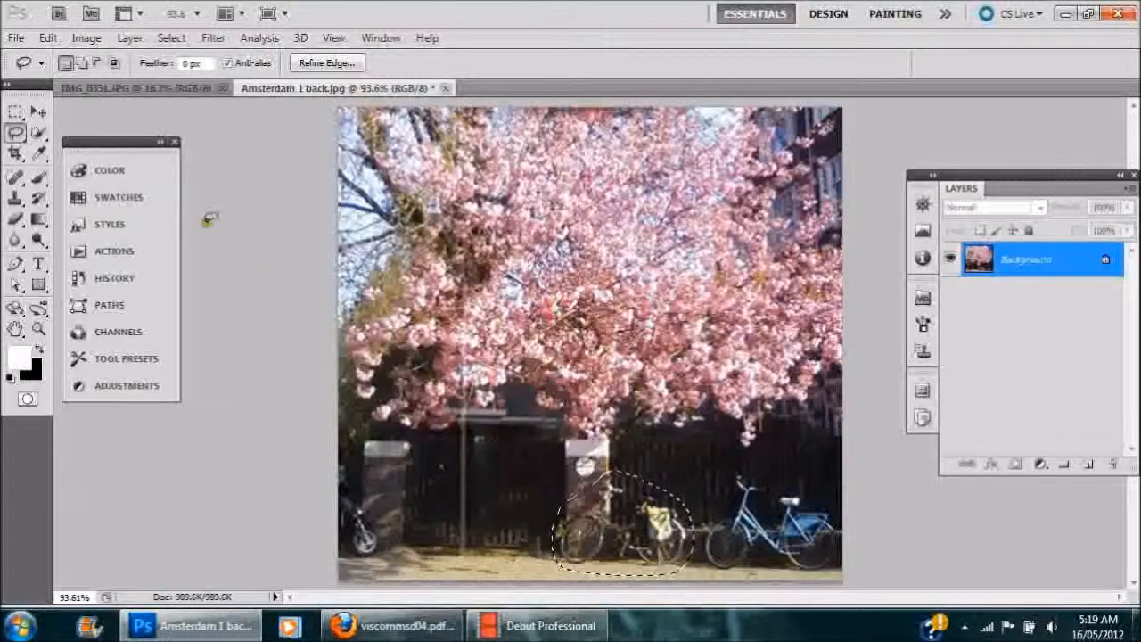
- Fill the selected bicycle area with Content-Aware at Normal mode and 100% opacity, and deselect it
left_click(48, 37)
left_click(86, 259)
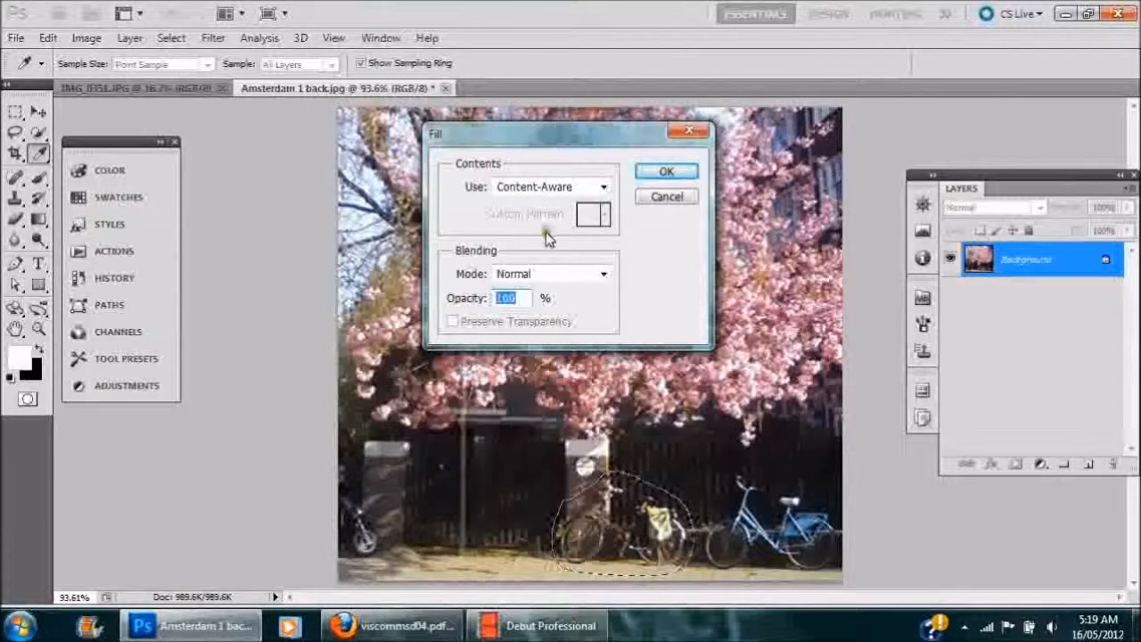
left_click(667, 173)
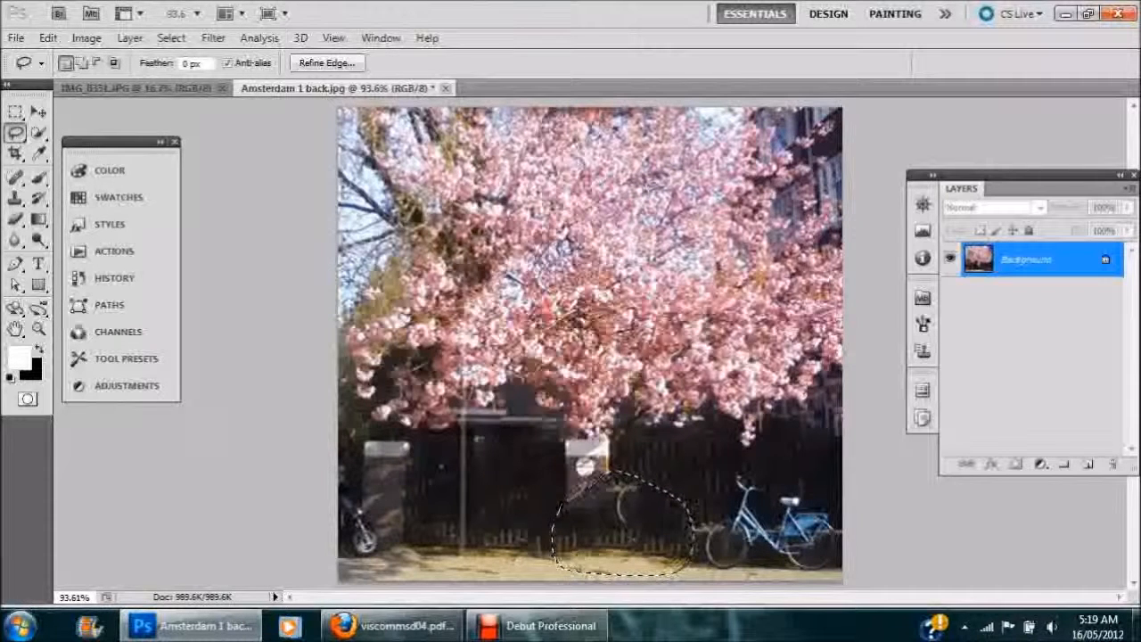
key("ctrl+d")
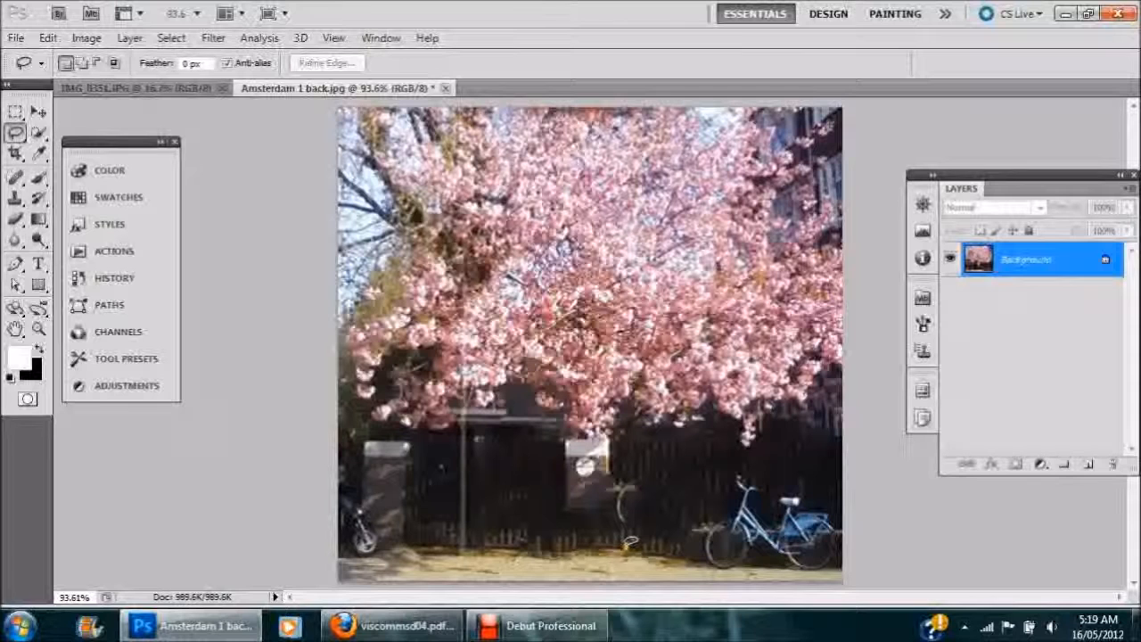
- Undo the bicycle fill and selection by reverting the image to its Open state in the history
key("ctrl+alt+z")
key("ctrl+alt+z")
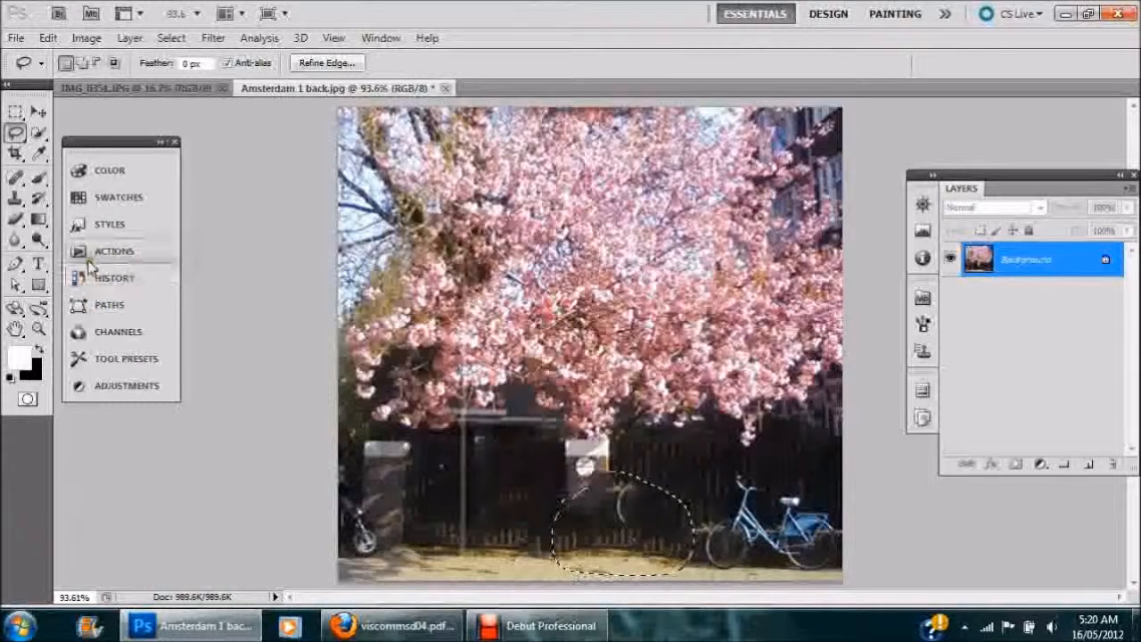
left_click(122, 282)
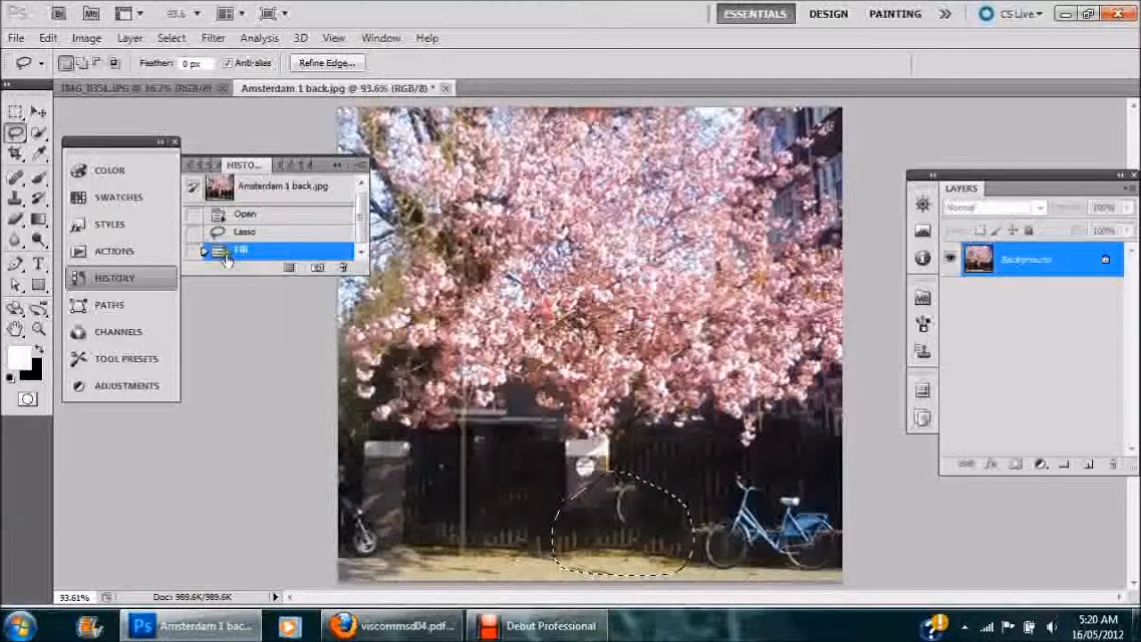
left_click(244, 217)
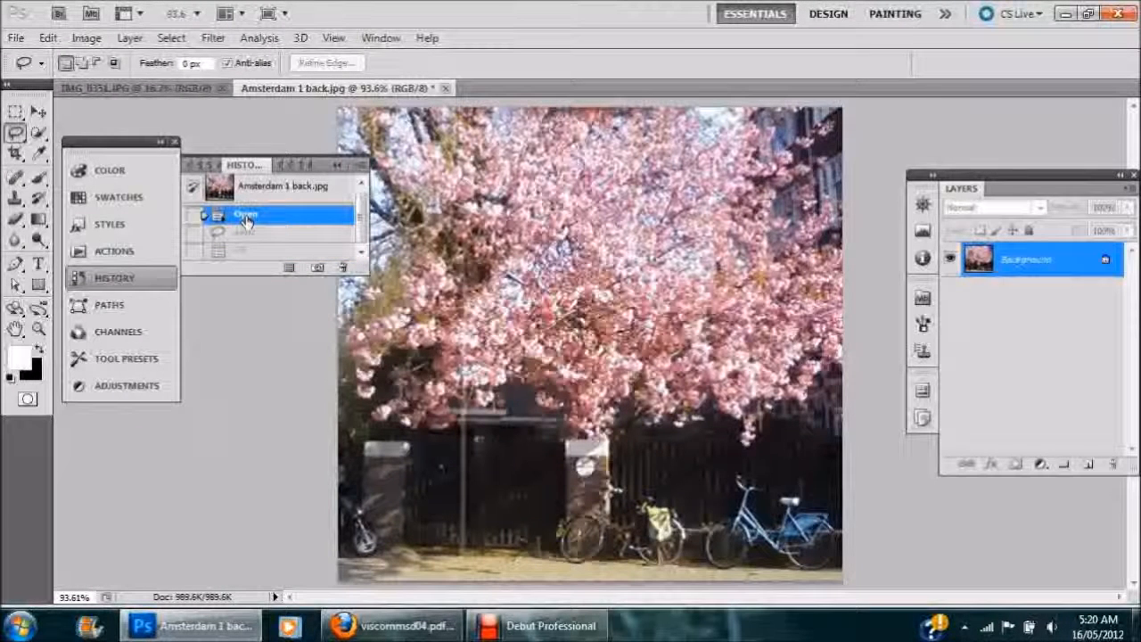
left_click(338, 167)
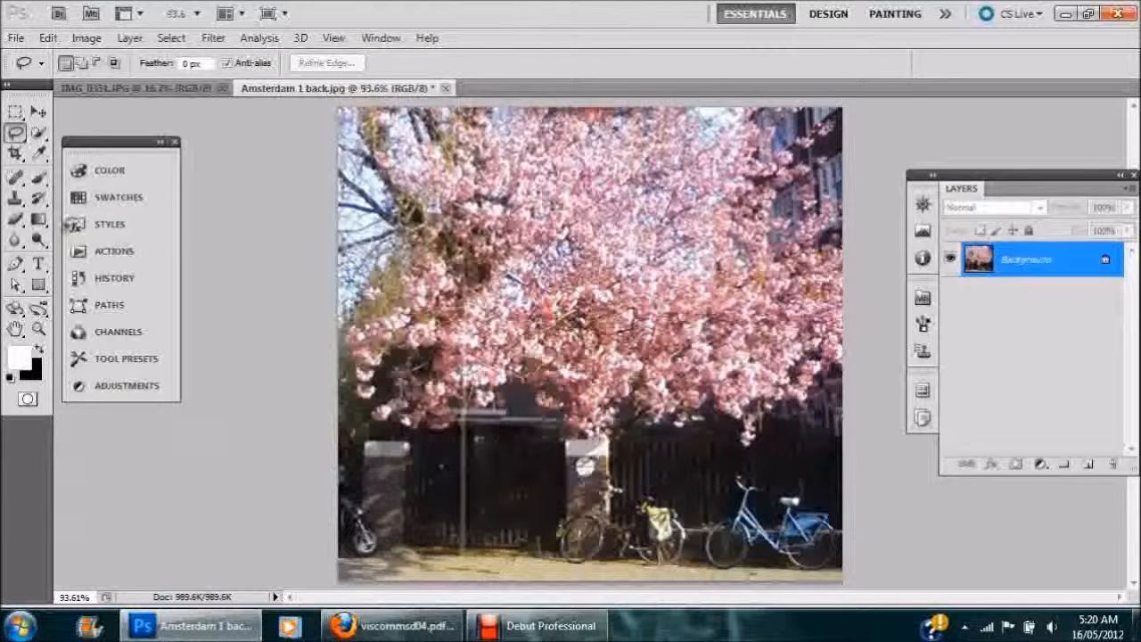
- Activate the Clone Stamp tool and enlarge its brush to 80 px
left_click(17, 202)
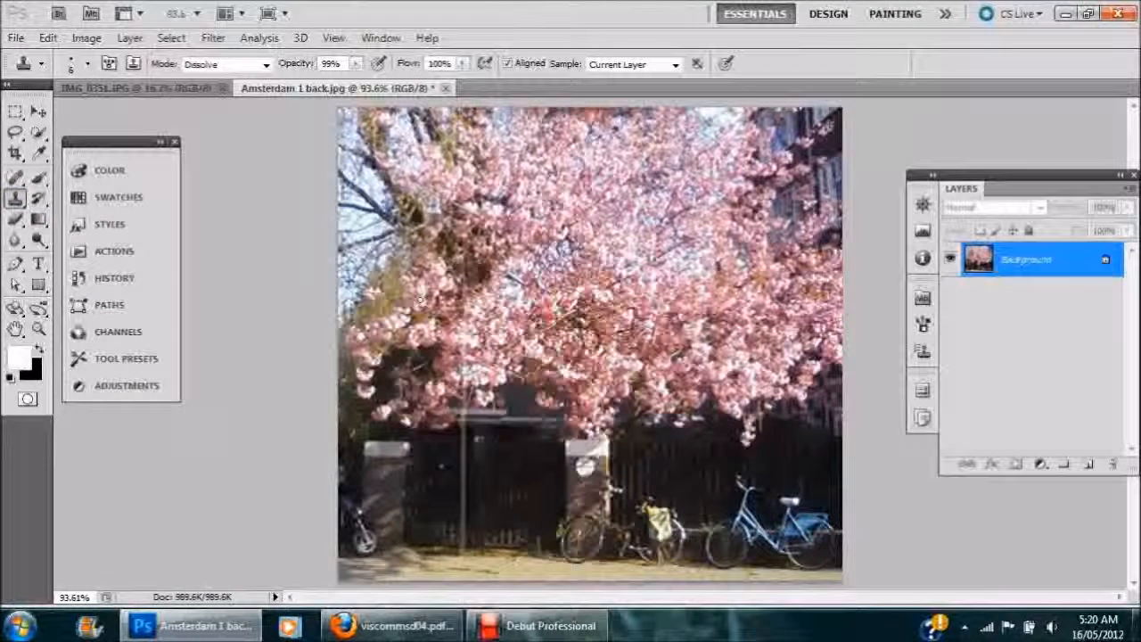
key("bracketright")
key("bracketright")
key("bracketright")
key("bracketright")
key("bracketright")
key("bracketright")
key("bracketright")
key("bracketright")
key("bracketright")
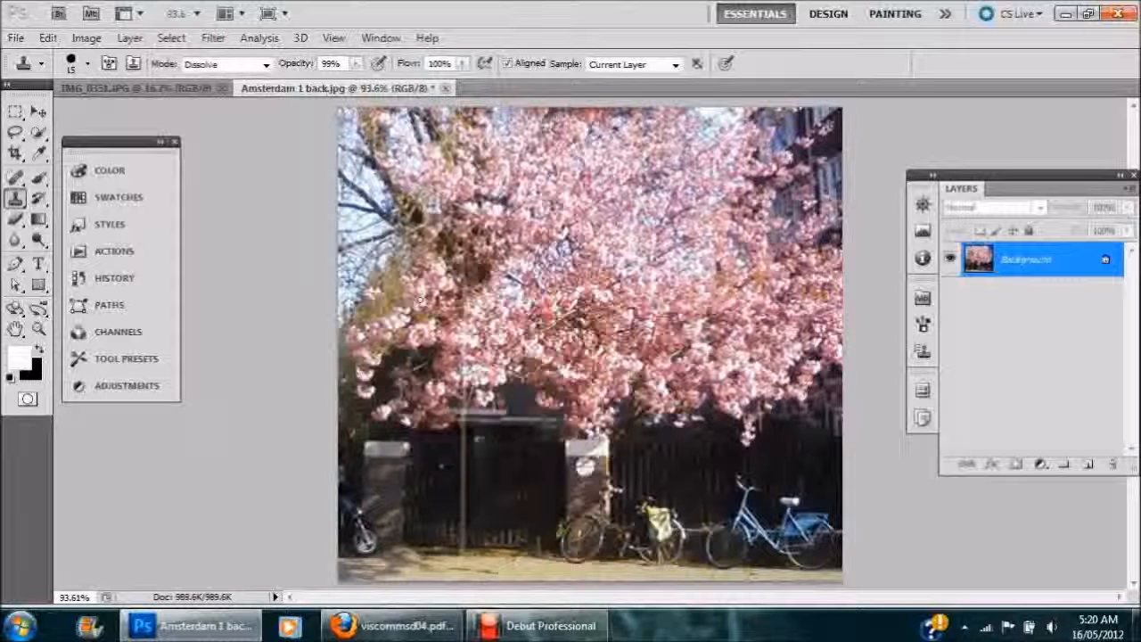
key("bracketright")
key("bracketright")
key("bracketright")
key("bracketright")
key("bracketright")
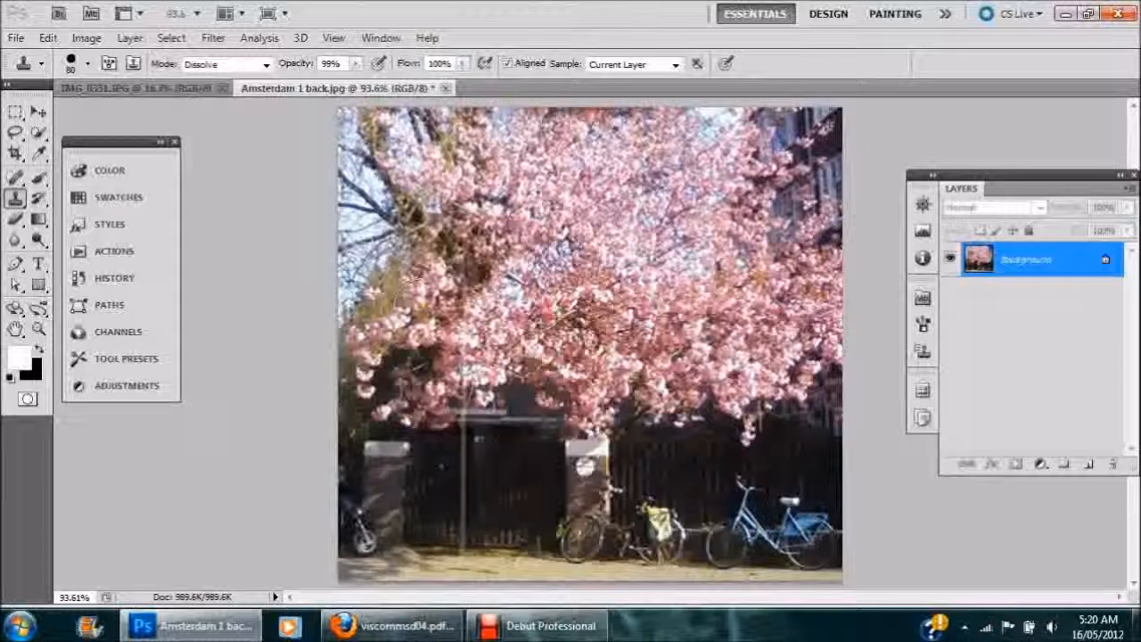
key("bracketright")
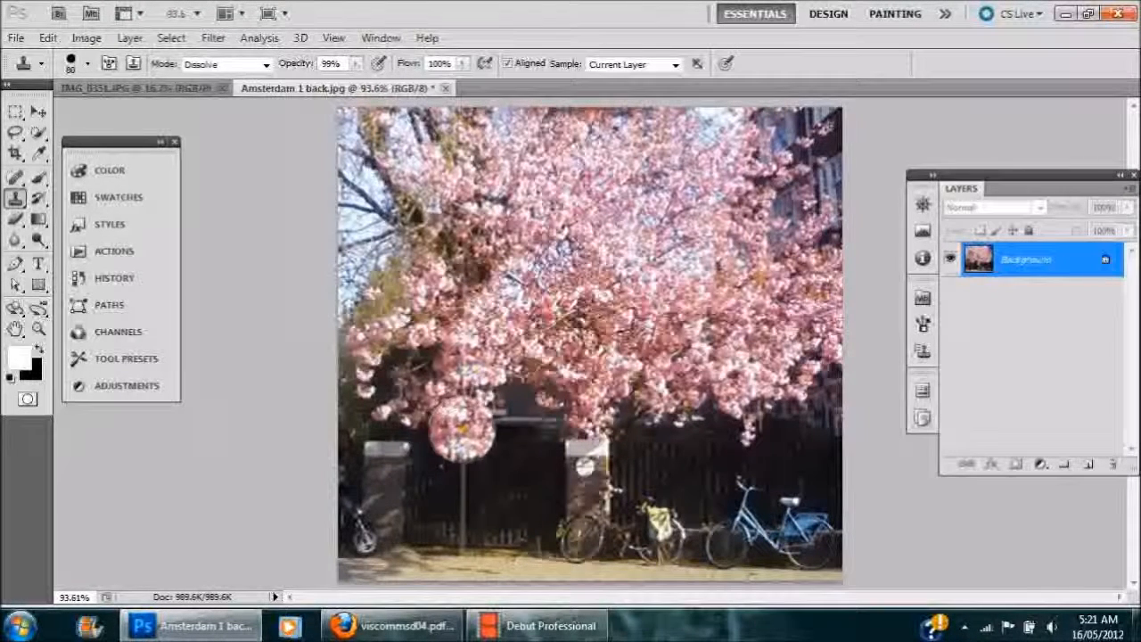
- Clone round patches of pink blossom onto the dark fence and over the front of the middle bicycle
left_click(429, 481)
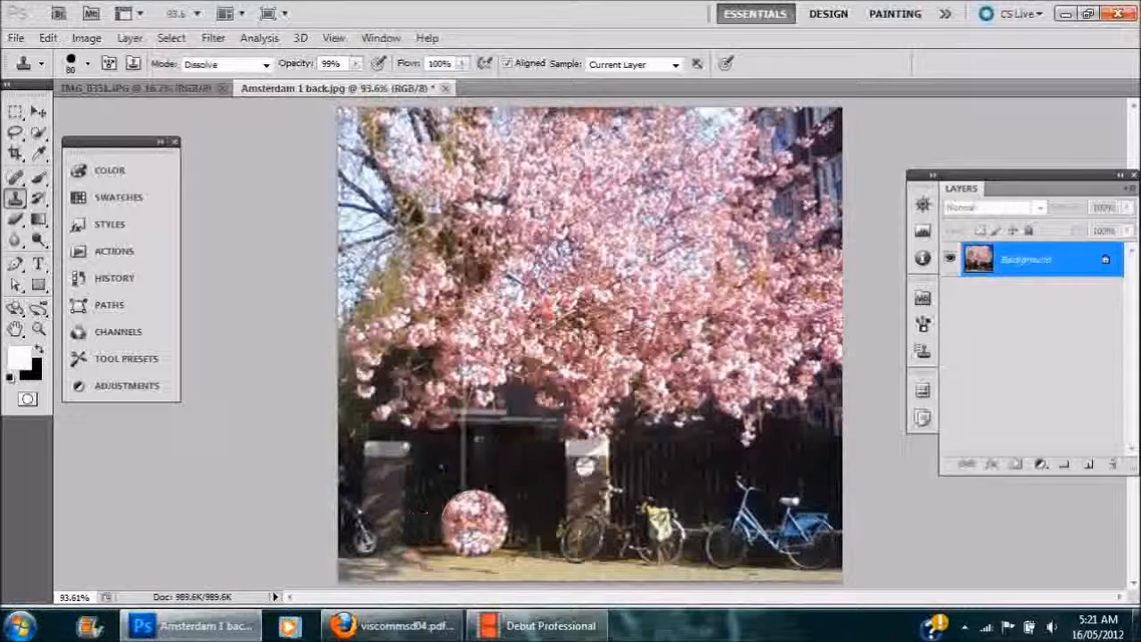
left_click(490, 523)
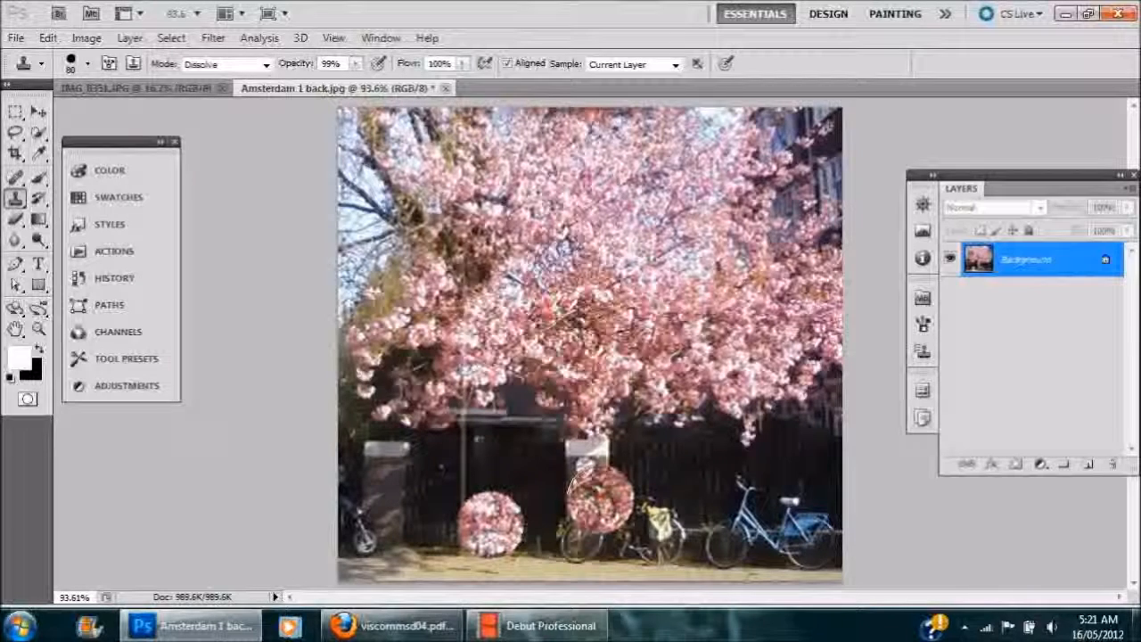
left_click_drag(599, 499, 575, 499)
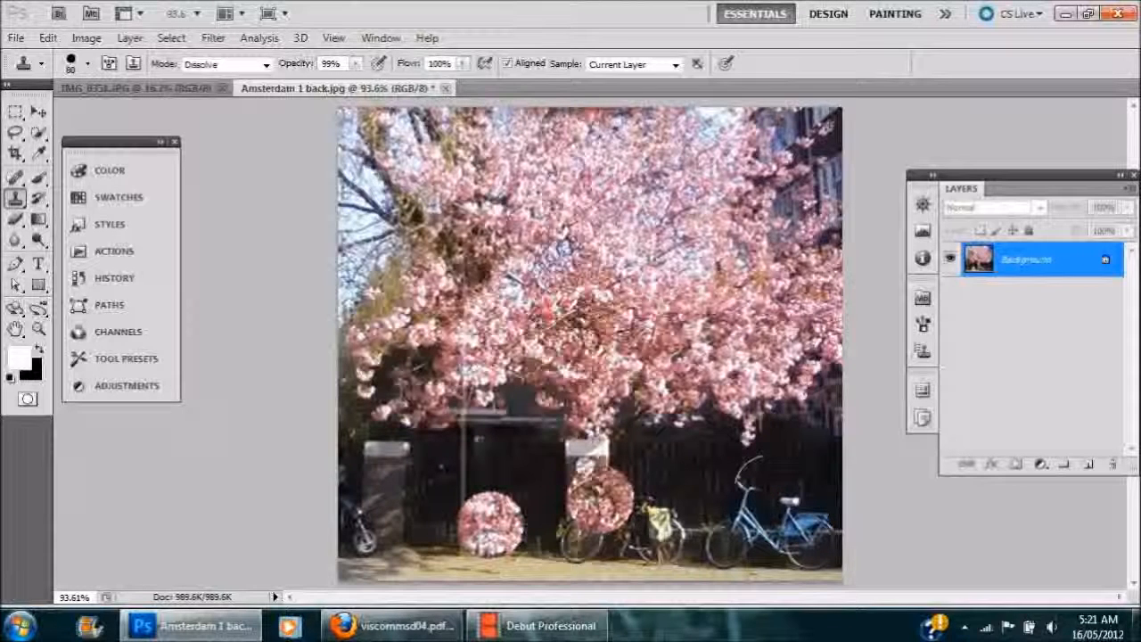
- Sample the blue bicycle's handlebar area and clone it over the blossom patch on the middle bicycle
left_click(767, 489, "alt")
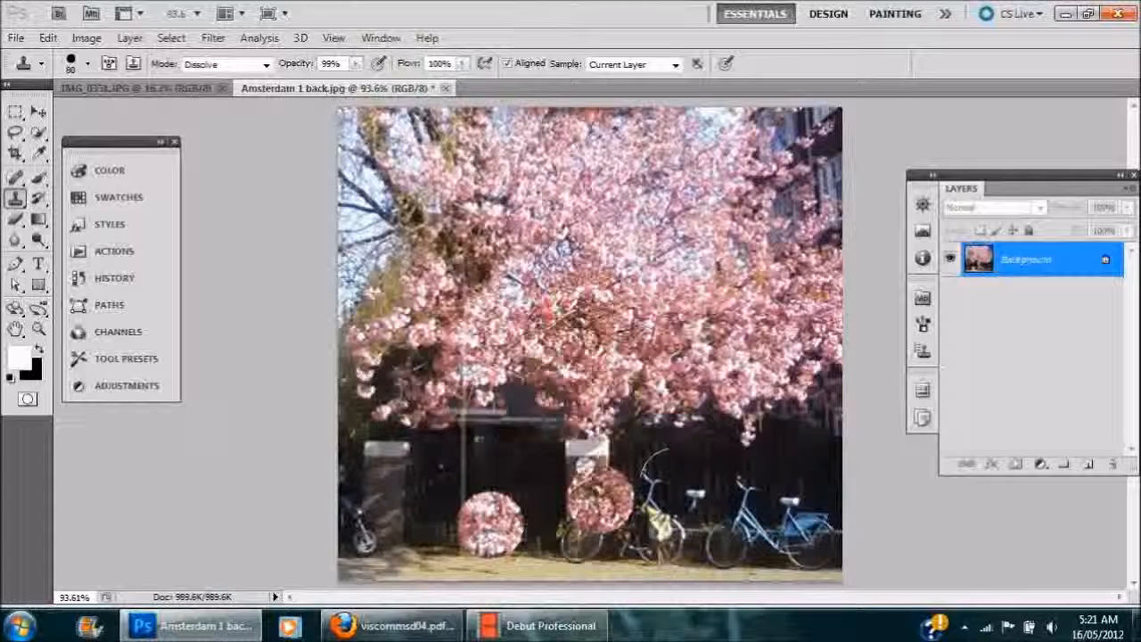
left_click_drag(629, 481, 615, 486)
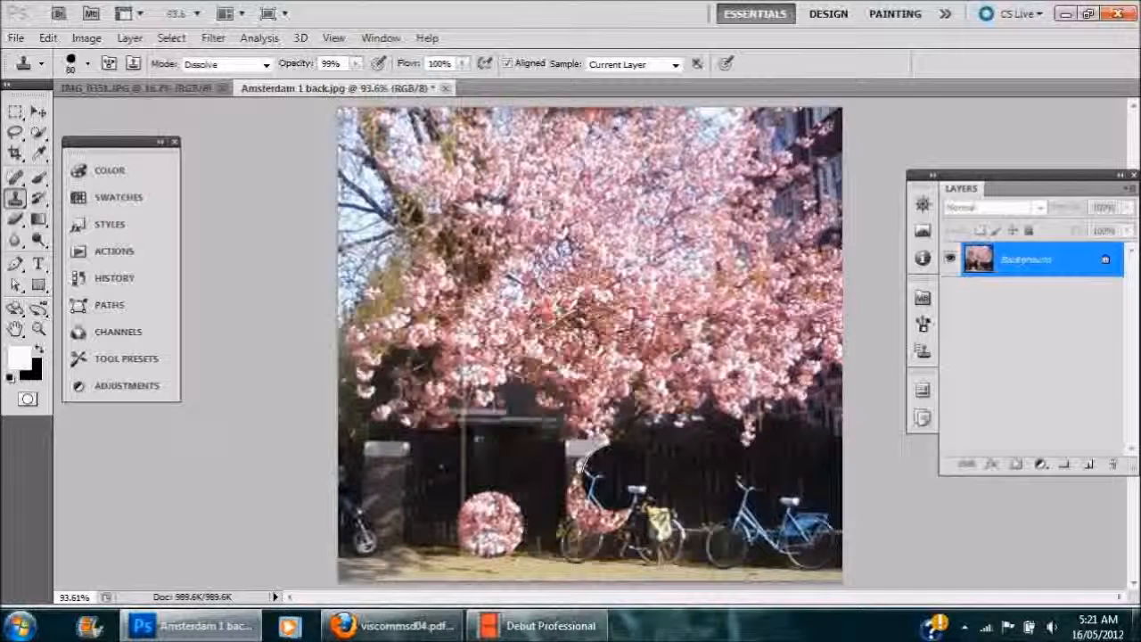
mouse_move(611, 486)
left_mouse_down()
mouse_move(572, 482)
mouse_move(602, 481)
left_mouse_up()
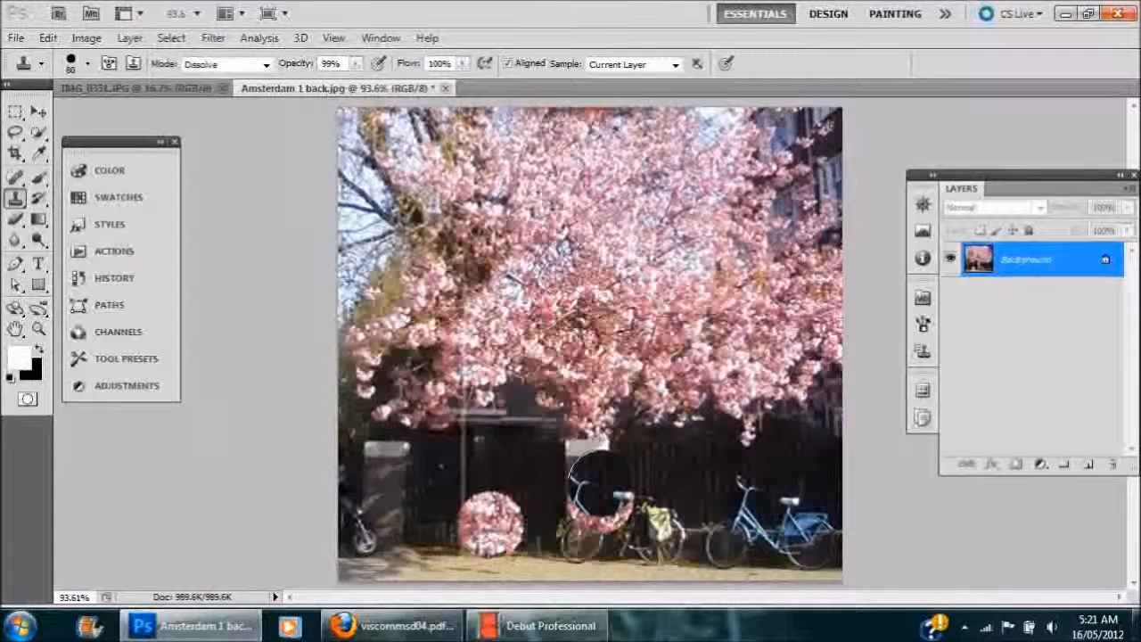
left_click(602, 481)
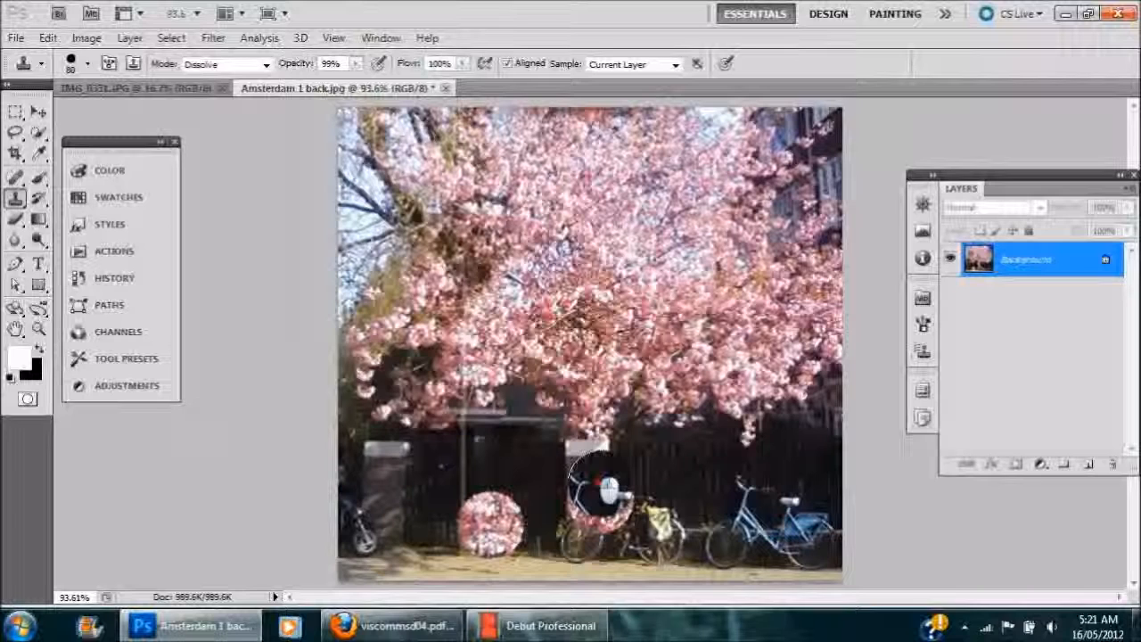
- Extend the cloned bicycles and blossom along the fence toward the motorcycle, and undo the last stroke there
mouse_move(600, 482)
left_mouse_down()
mouse_move(453, 488)
mouse_move(435, 472)
mouse_move(406, 486)
mouse_move(401, 472)
mouse_move(426, 489)
mouse_move(381, 488)
left_mouse_up()
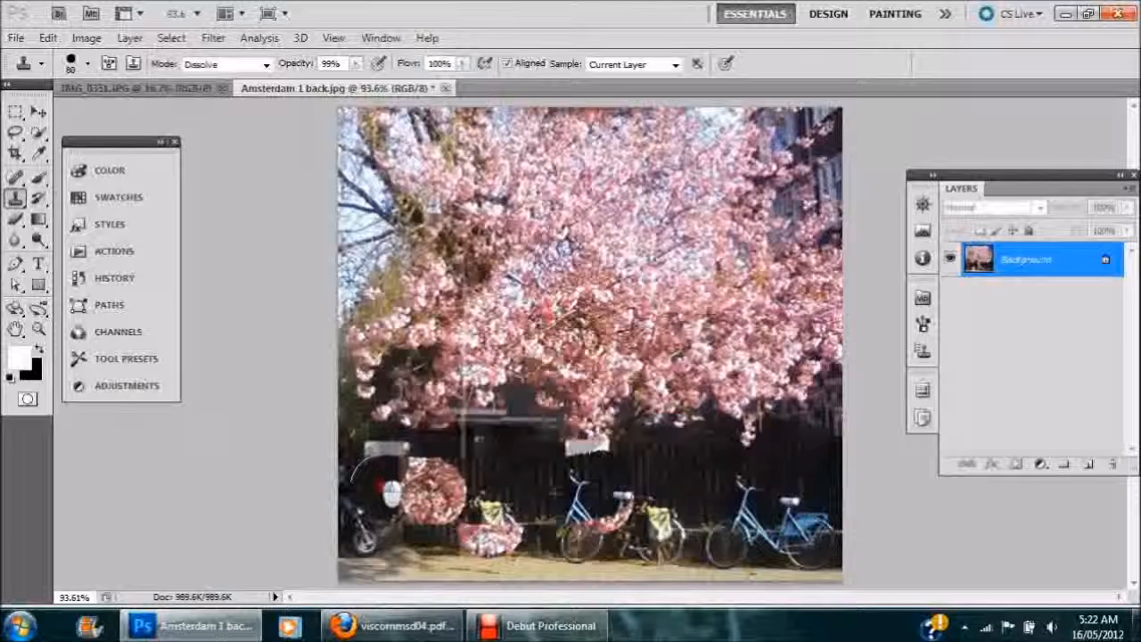
key("ctrl+z")
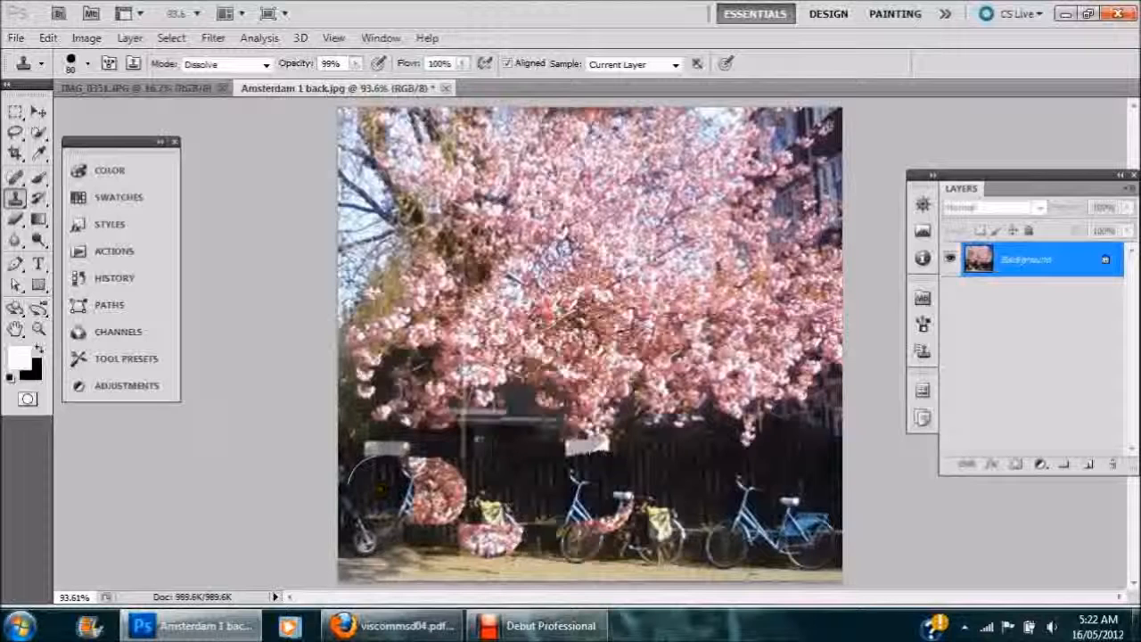
mouse_move(354, 419)
left_mouse_down()
mouse_move(351, 397)
mouse_move(336, 396)
mouse_move(336, 352)
mouse_move(361, 370)
left_mouse_up()
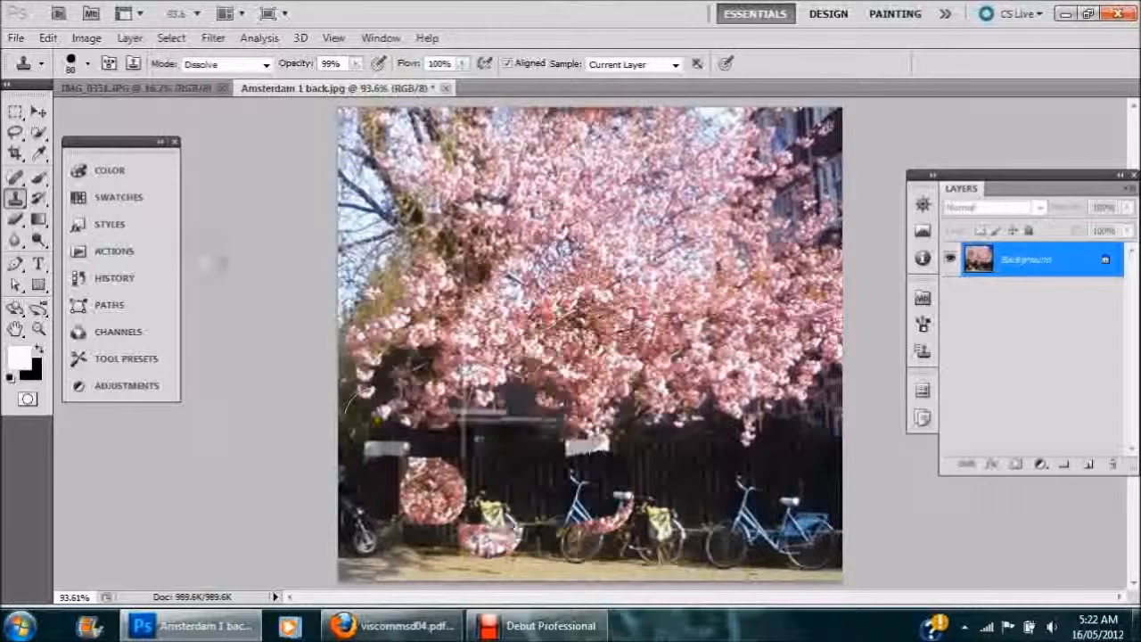
- Discard all the Clone Stamp strokes by reverting the image to its Open state in the history
left_click(150, 278)
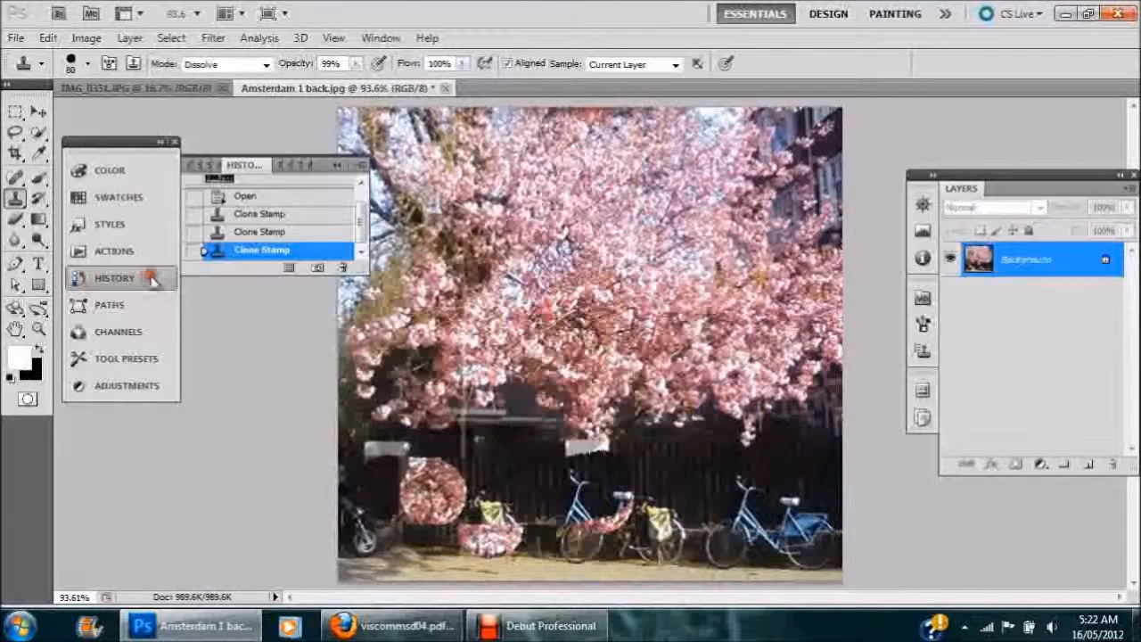
left_click(253, 197)
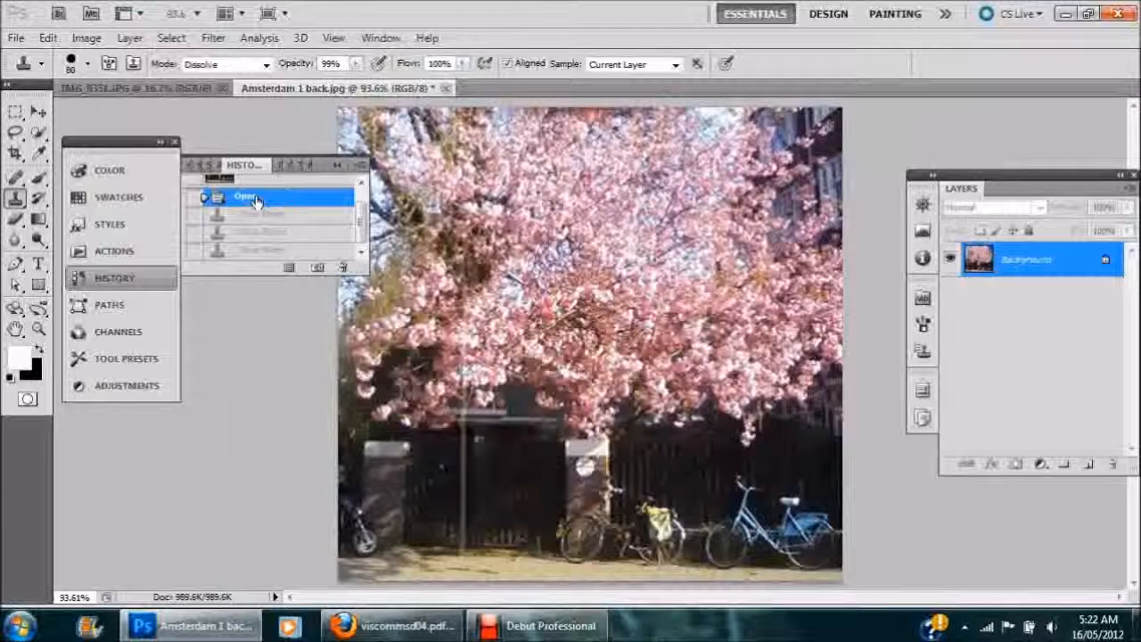
left_click(339, 165)
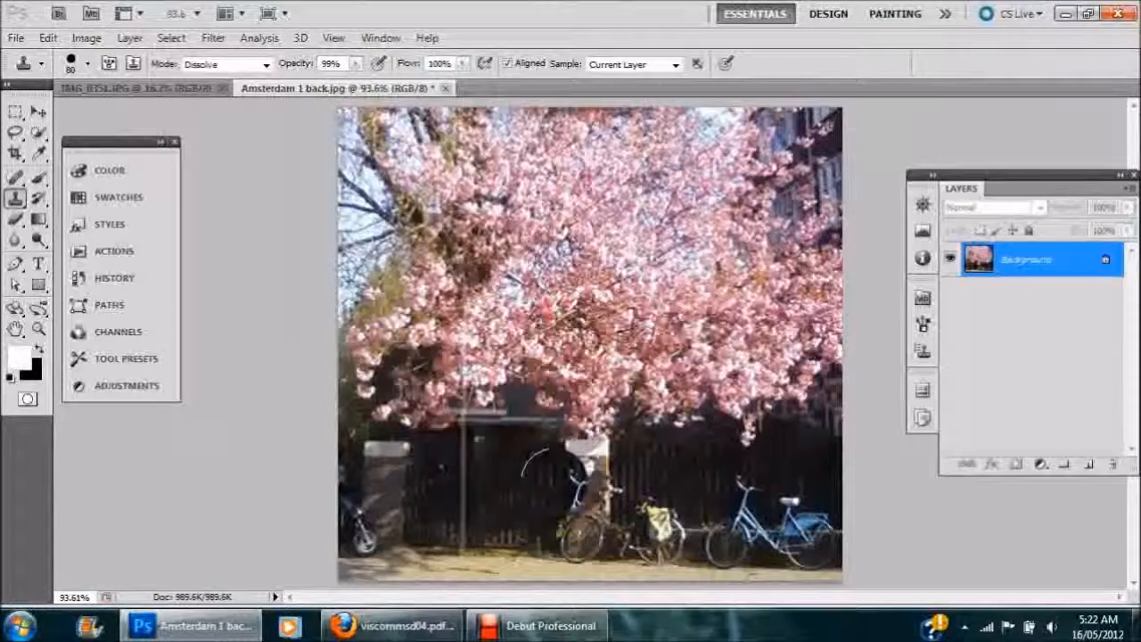
- With a 10 px Clone Stamp brush, clone the fence's low rail across the middle bicycle's rear wheel and basket
key("ctrl+plus")
key("ctrl+plus")
key("ctrl+plus")
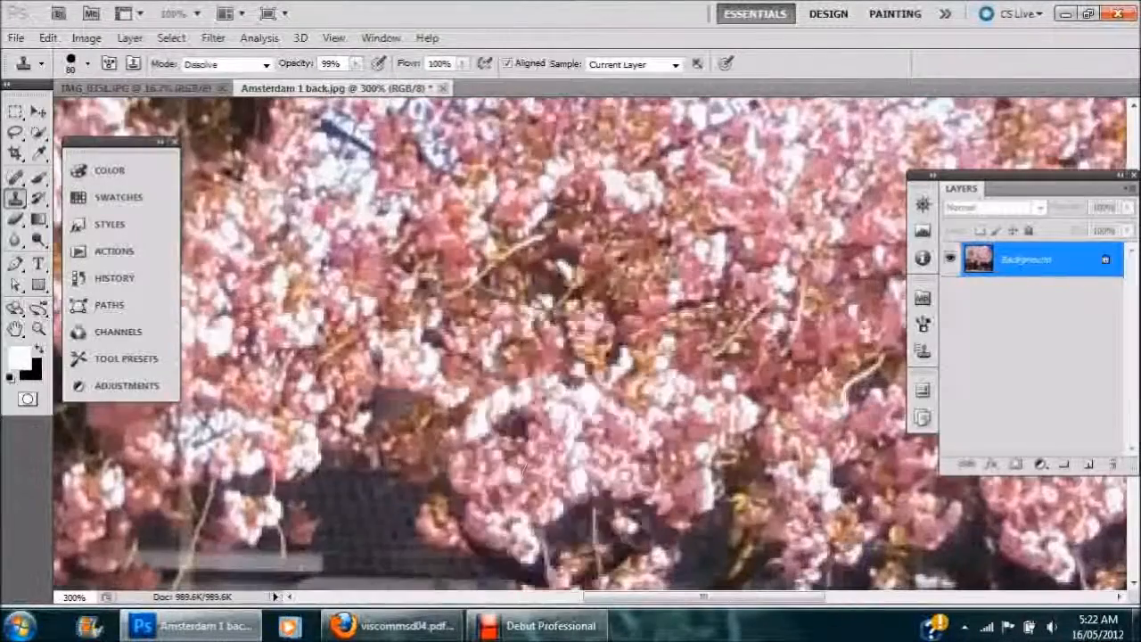
scroll(535, 455, "down", 5)
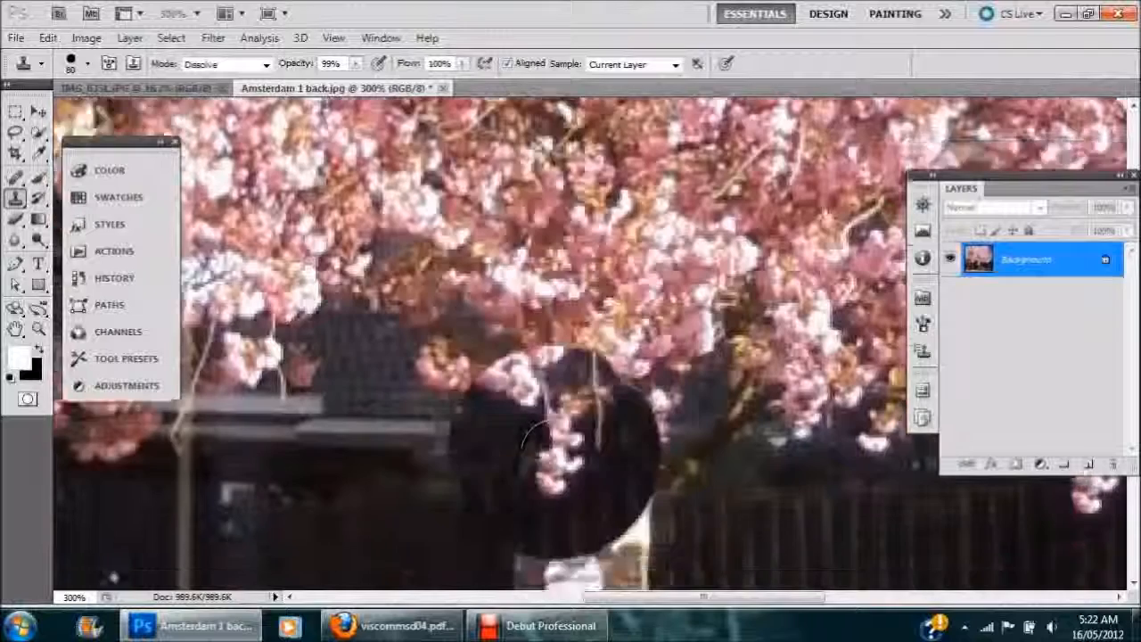
scroll(535, 454, "down", 10)
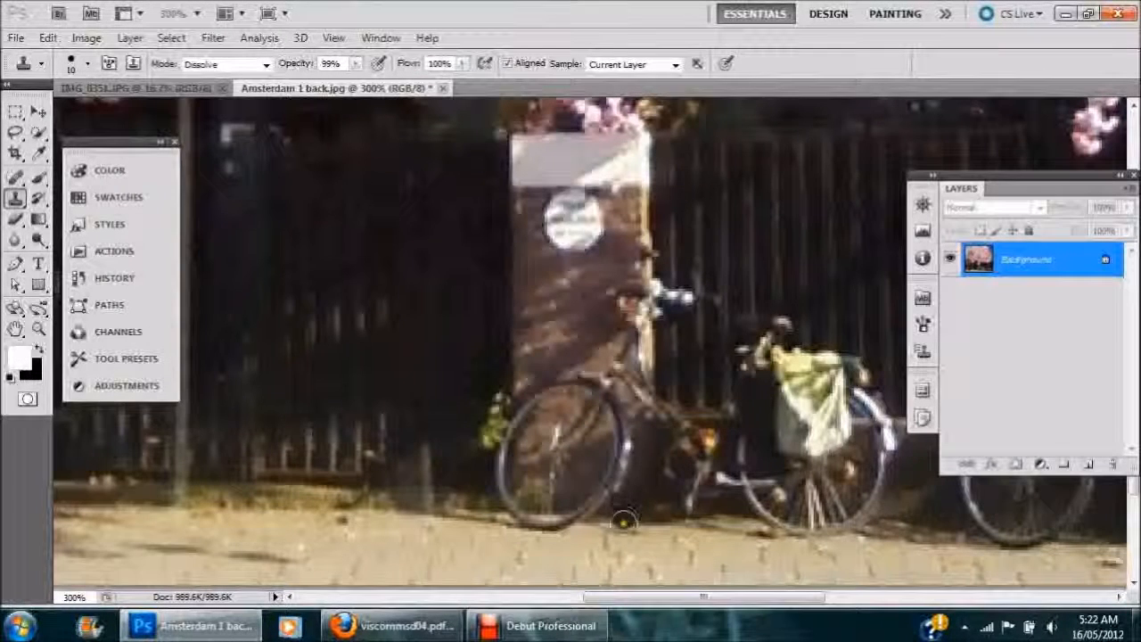
left_click_drag(607, 607, 638, 608)
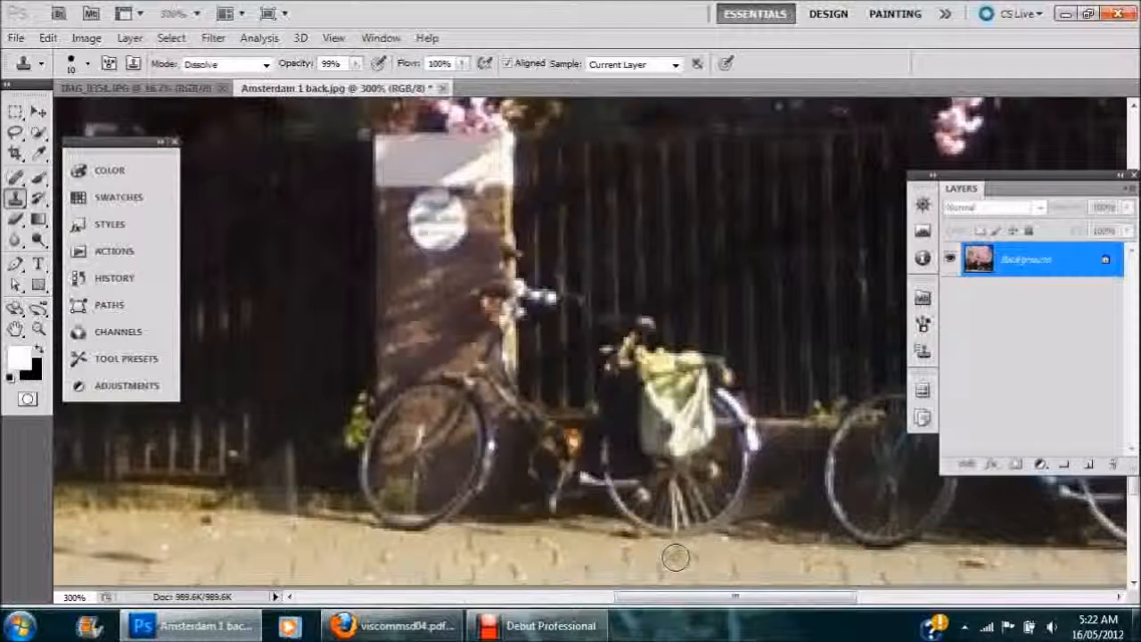
left_click(800, 422)
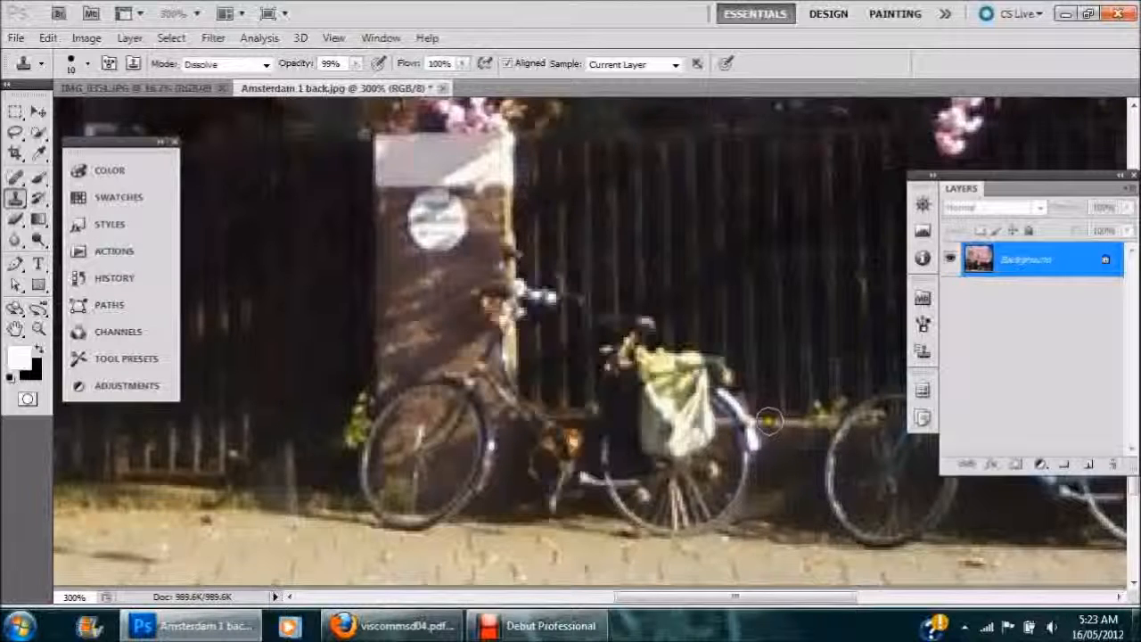
left_click_drag(756, 420, 571, 412)
- Sample the fence rail beside the frame and clone it over the top of the middle bicycle's rear wheel and basket
left_click(572, 413, "alt")
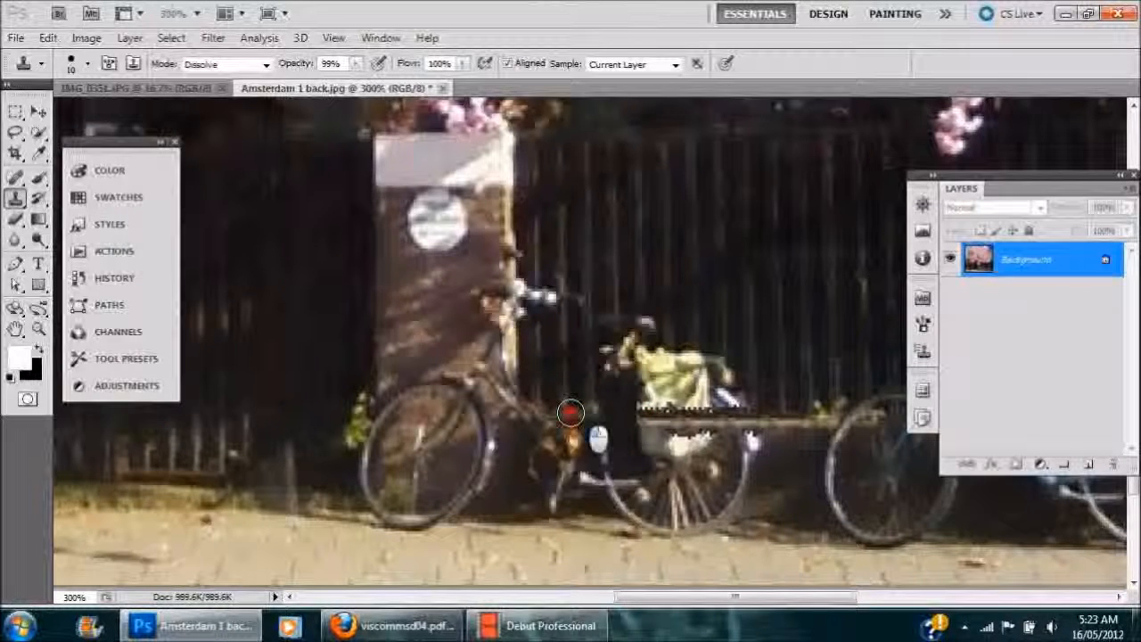
left_click(570, 413, "alt")
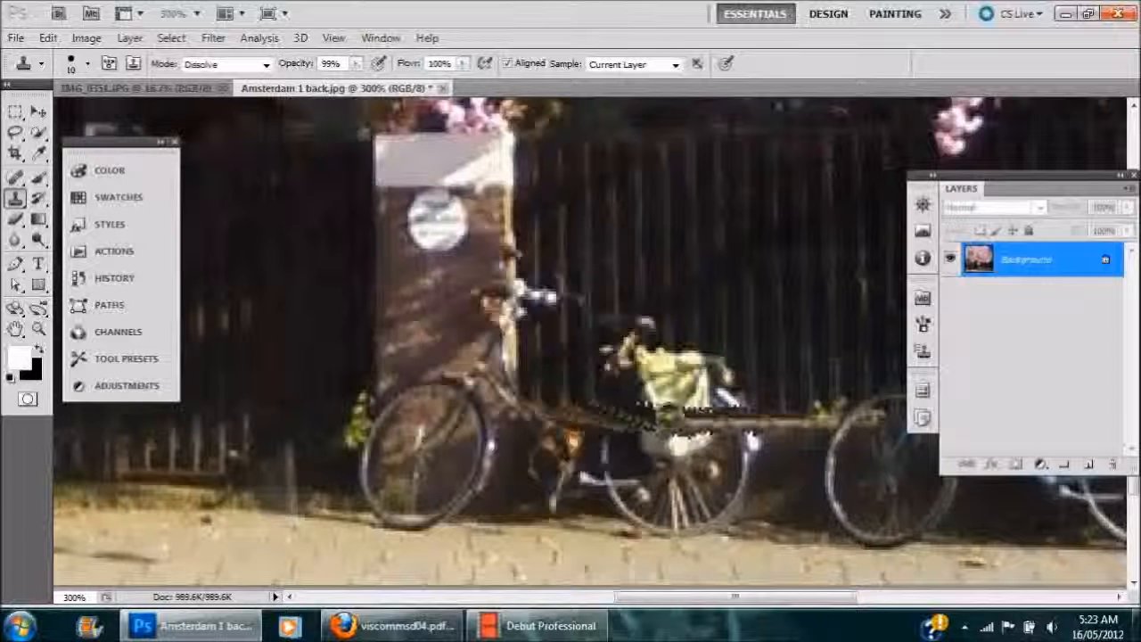
left_click(621, 414)
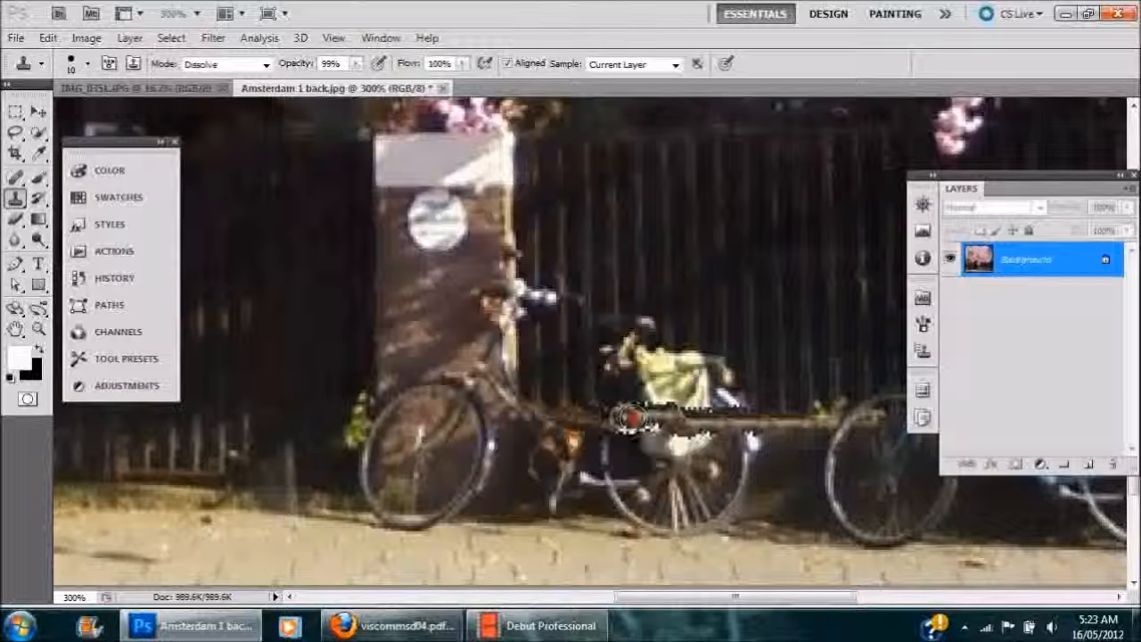
left_click(615, 418)
left_click_drag(621, 417, 671, 421)
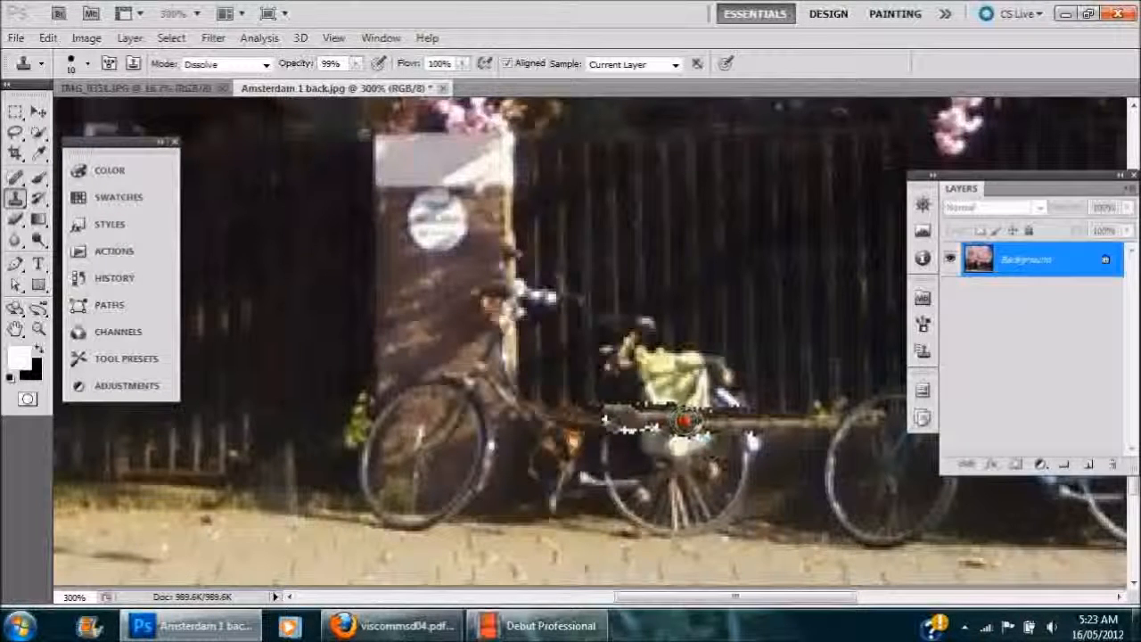
left_click_drag(691, 421, 702, 422)
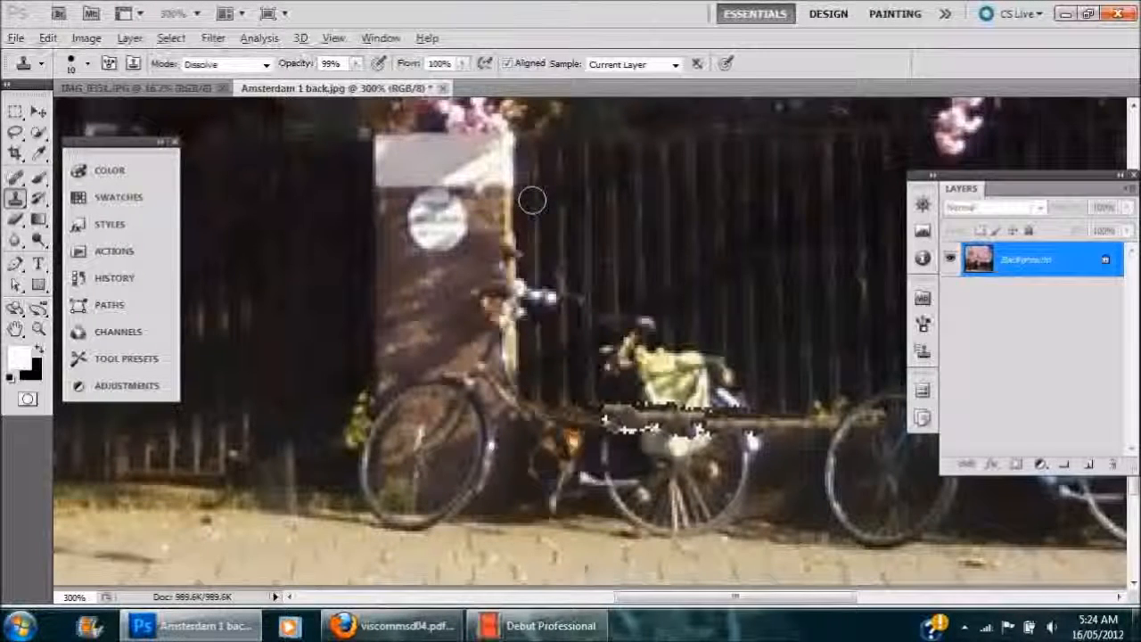
- Clone the dark fence slats down over the middle bicycle's handlebar beside the pillar
mouse_move(532, 201)
left_mouse_down()
mouse_move(534, 328)
mouse_move(544, 292)
left_mouse_up()
left_click(531, 290)
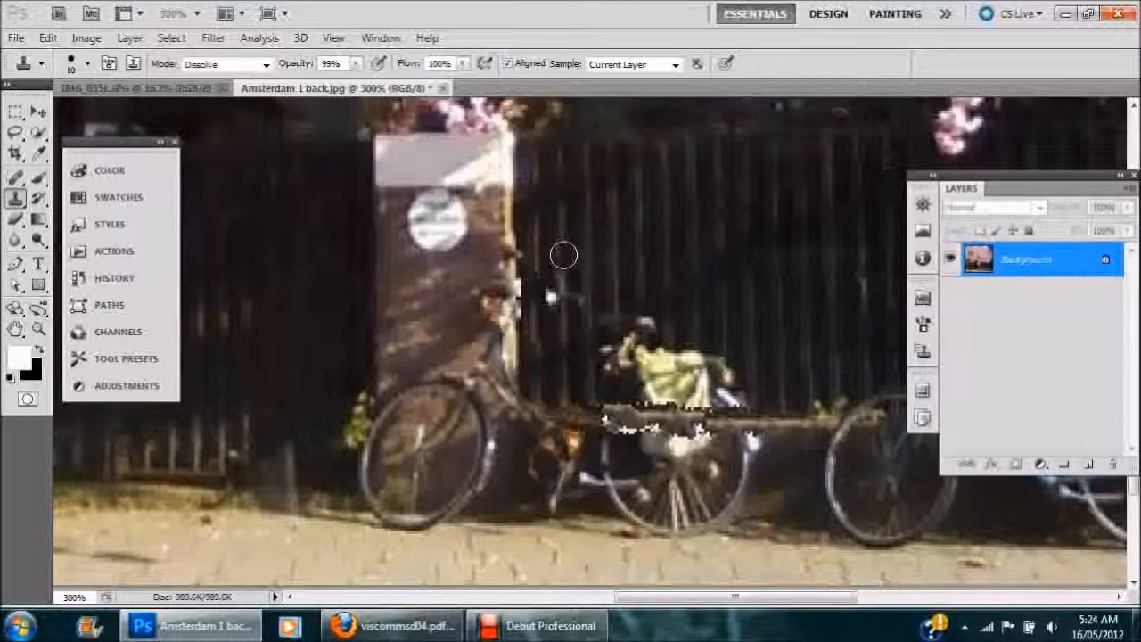
left_click_drag(563, 256, 560, 322)
left_click(560, 322)
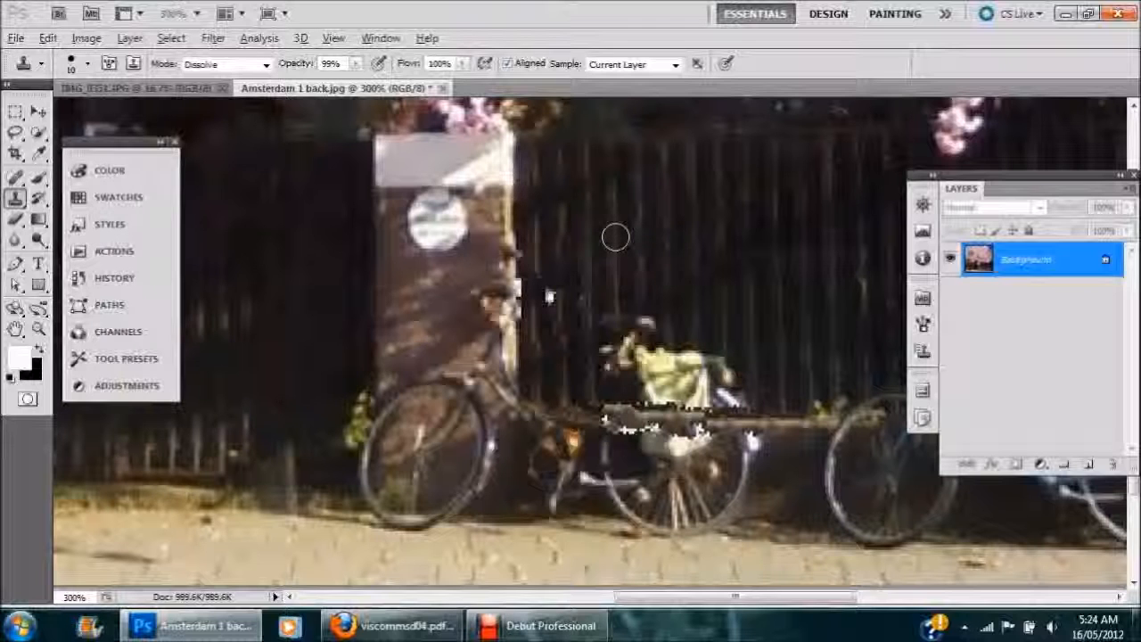
- Sample a fence slat above the saddle and clone it down over the dark area in front of the yellow bag
left_click(614, 237)
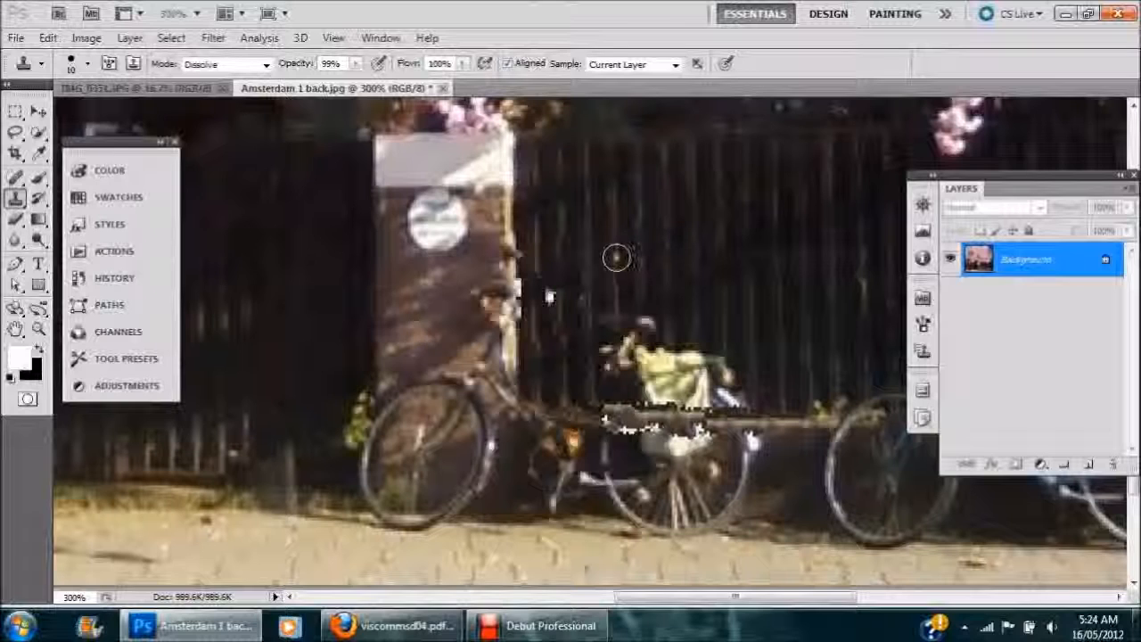
left_click_drag(616, 280, 614, 387)
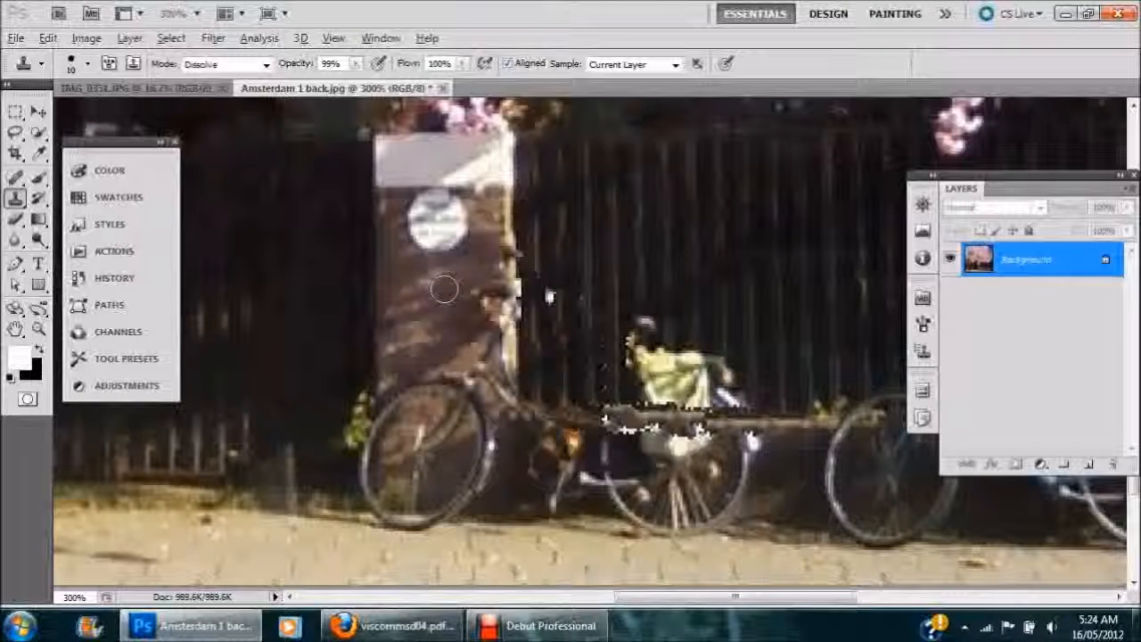
mouse_move(444, 288)
left_mouse_down()
mouse_move(490, 294)
mouse_move(489, 375)
left_mouse_up()
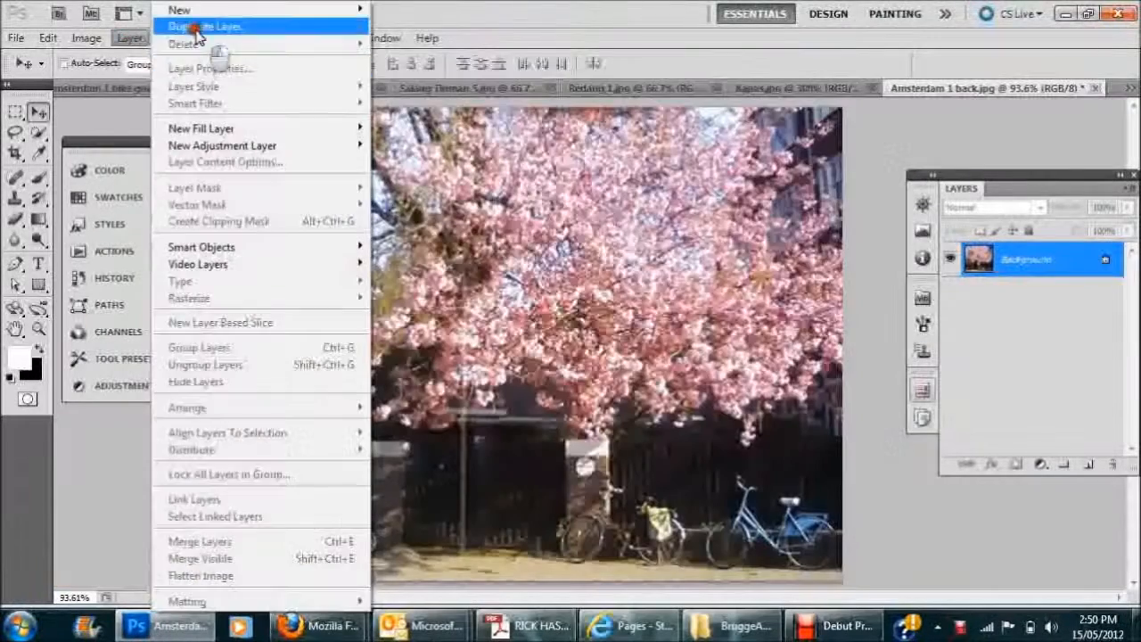
- Duplicate the Background layer and clone the fence's low rail across the rear wheel and basket on the copy
left_click(202, 29)
left_click(871, 162)
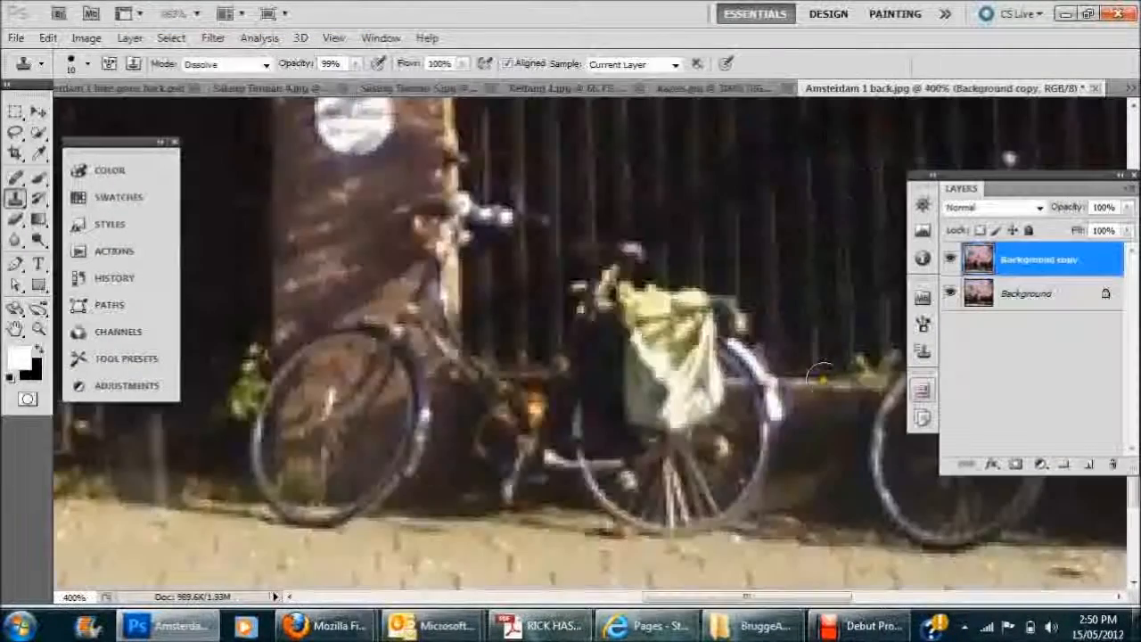
left_click_drag(754, 375, 569, 371)
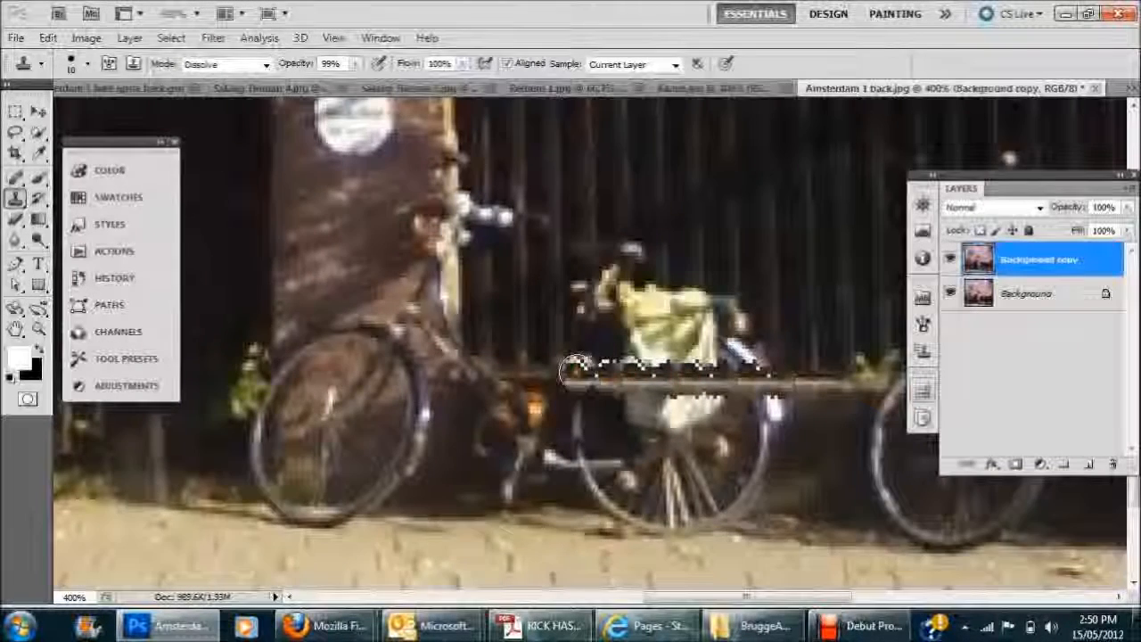
- Sample the upper fence slats and clone them over the middle bicycle's saddle and yellow bag
scroll(482, 136, "up", 3)
left_click(481, 135, "alt")
left_click(114, 278)
mouse_move(579, 303)
left_mouse_down()
mouse_move(581, 410)
mouse_move(622, 159)
mouse_move(620, 404)
mouse_move(508, 291)
mouse_move(526, 373)
mouse_move(787, 375)
left_mouse_up()
- With a smaller brush, resample the fence and clone its slats over the remaining bag and saddle traces above the rail
key("bracketleft")
key("bracketleft")
key("bracketleft")
key("bracketleft")
left_click(755, 398)
left_click(743, 181, "alt")
left_click_drag(751, 378, 642, 356)
left_click_drag(603, 286, 606, 394)
- Touch up the leftover bicycle fragments along the fence's low rail with short clone strokes
left_click(639, 422)
left_click(634, 410)
left_click(733, 368)
left_click(766, 400)
left_click_drag(649, 423, 593, 415)
left_click(502, 273)
- With a larger brush, clone the pillar's brick texture over the bicycle parts along its side and the top of the front wheel
left_click(297, 228)
key("bracketright")
left_click(325, 238)
mouse_move(443, 206)
left_mouse_down()
mouse_move(423, 266)
mouse_move(427, 354)
left_mouse_up()
mouse_move(415, 304)
left_mouse_down()
mouse_move(414, 331)
mouse_move(414, 231)
mouse_move(405, 451)
mouse_move(335, 386)
mouse_move(335, 488)
left_mouse_up()
- Resample the pillar's bricks and clone them over the front wheel on the pillar's lower part
left_click(415, 232, "alt")
left_click(334, 254, "alt")
left_click_drag(282, 362, 291, 443)
mouse_move(335, 392)
left_mouse_down()
mouse_move(293, 455)
mouse_move(331, 437)
left_mouse_up()
left_click(412, 352, "alt")
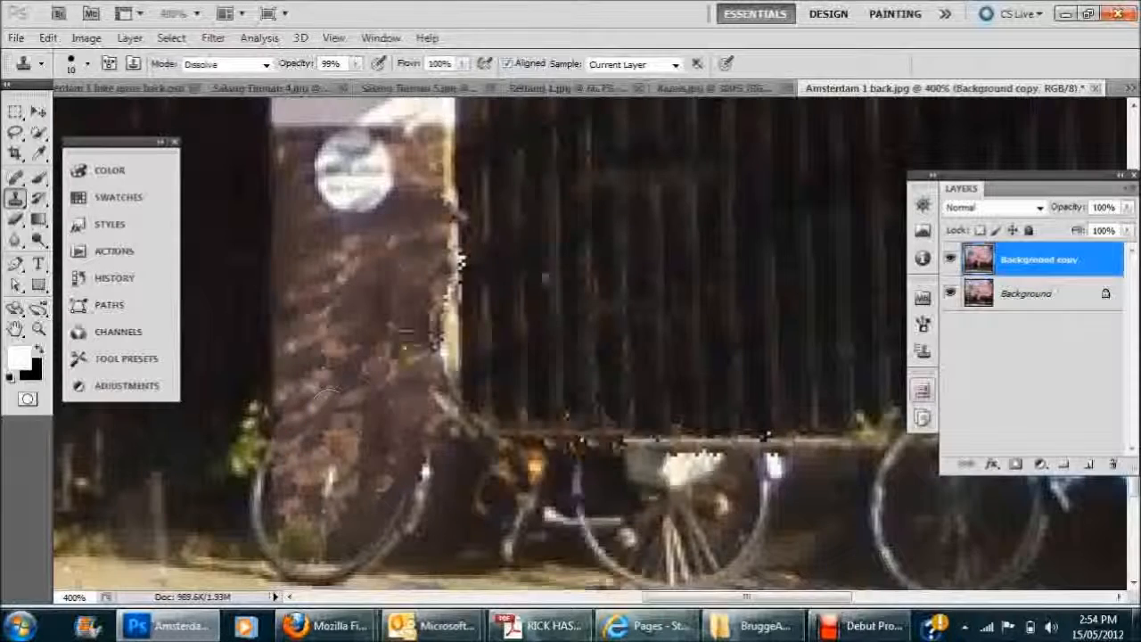
left_click_drag(421, 451, 357, 549)
mouse_move(292, 504)
left_mouse_down()
mouse_move(315, 433)
mouse_move(346, 442)
left_mouse_up()
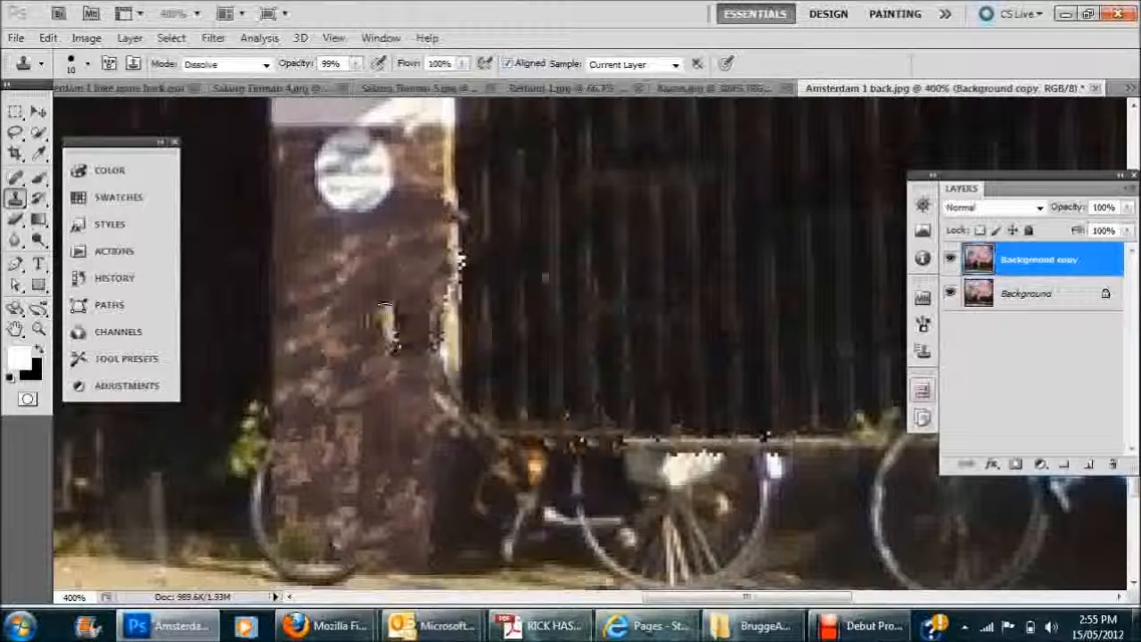
- With a 5 px brush, clone the pillar's bright yellow edge downward to the fence rail
left_click_drag(468, 332, 463, 350)
left_click(527, 290, "alt")
key("bracketleft")
key("bracketleft")
key("bracketleft")
key("bracketleft")
key("bracketleft")
left_click(453, 165, "alt")
left_click_drag(452, 211, 453, 374)
left_click_drag(453, 284, 452, 410)
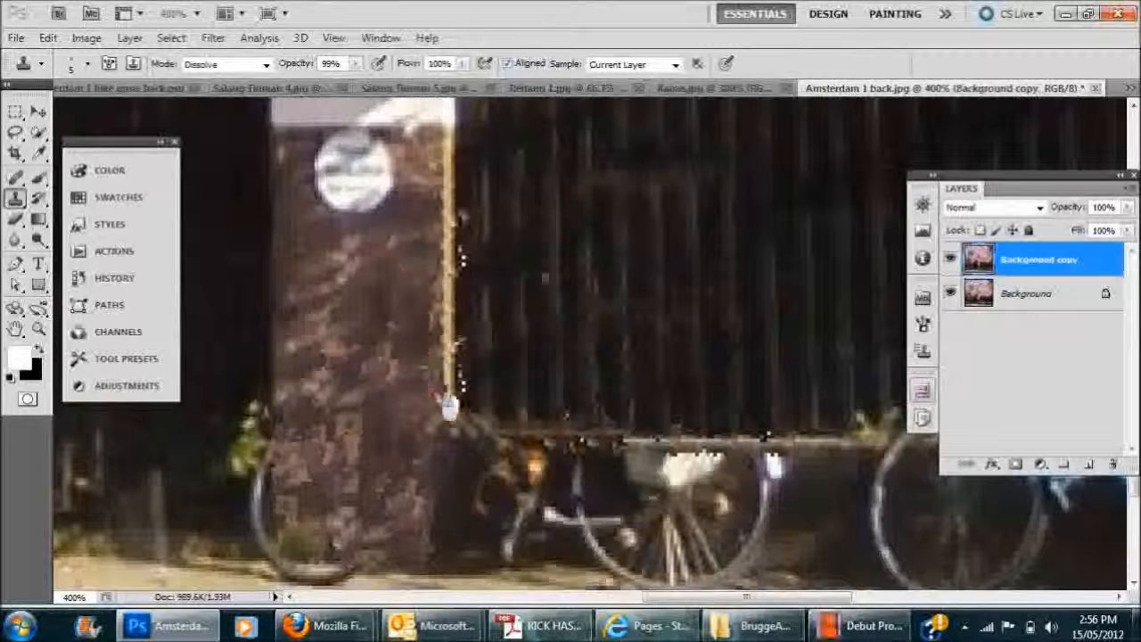
- With an enlarged brush, clone the dark wall and pavement edge over the rear wheel, pedals and lower frame
key("bracketright")
key("bracketright")
key("bracketright")
key("bracketright")
key("bracketright")
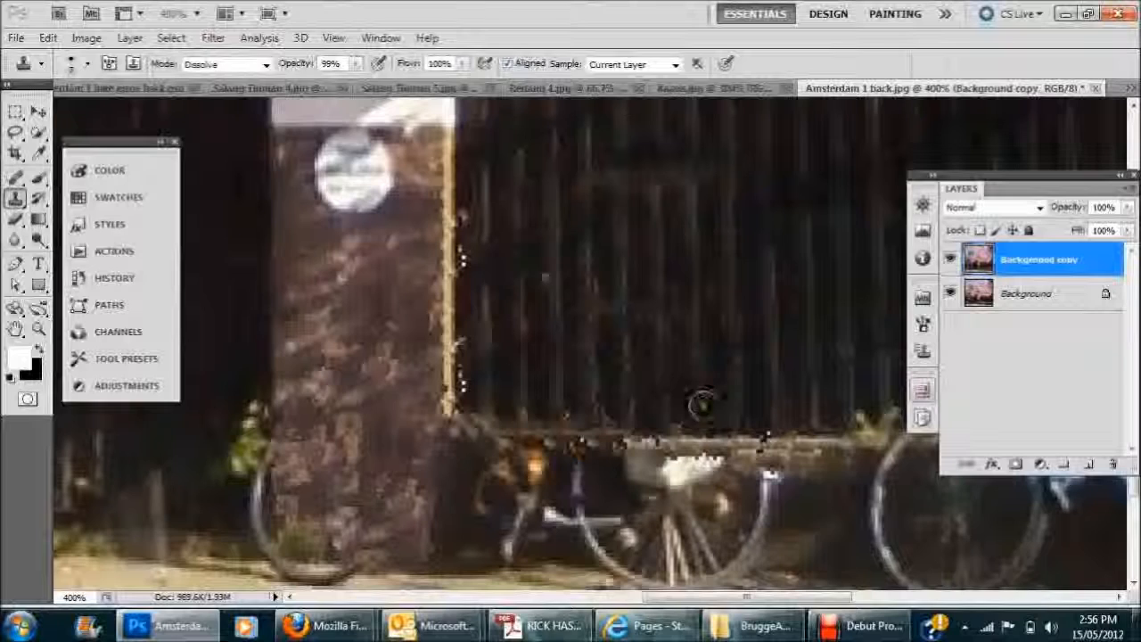
mouse_move(828, 467)
left_mouse_down()
mouse_move(557, 450)
mouse_move(839, 517)
mouse_move(707, 505)
mouse_move(747, 521)
mouse_move(716, 484)
mouse_move(834, 505)
mouse_move(720, 504)
mouse_move(834, 506)
mouse_move(794, 505)
mouse_move(837, 520)
mouse_move(692, 528)
mouse_move(839, 556)
left_mouse_up()
left_click(839, 555, "alt")
mouse_move(727, 531)
left_mouse_down()
mouse_move(839, 497)
mouse_move(721, 471)
mouse_move(807, 497)
mouse_move(759, 522)
mouse_move(655, 517)
mouse_move(680, 462)
mouse_move(502, 448)
mouse_move(491, 470)
mouse_move(513, 503)
mouse_move(646, 488)
mouse_move(493, 446)
mouse_move(383, 459)
mouse_move(187, 446)
mouse_move(198, 455)
left_mouse_up()
- With a smaller brush, clone the green foliage down the pillar's outer edge over the last of the front wheel
scroll(793, 526, "down", 2)
scroll(642, 459, "down", 4)
key("[")
key("[")
key("[")
key("[")
left_click(239, 363, "alt")
left_click_drag(257, 348, 257, 421)
left_click(250, 299, "alt")
left_click(254, 342)
left_click(254, 369)
left_click_drag(254, 369, 262, 417)
- Fit the whole image on screen to review the retouched area
left_click(335, 39)
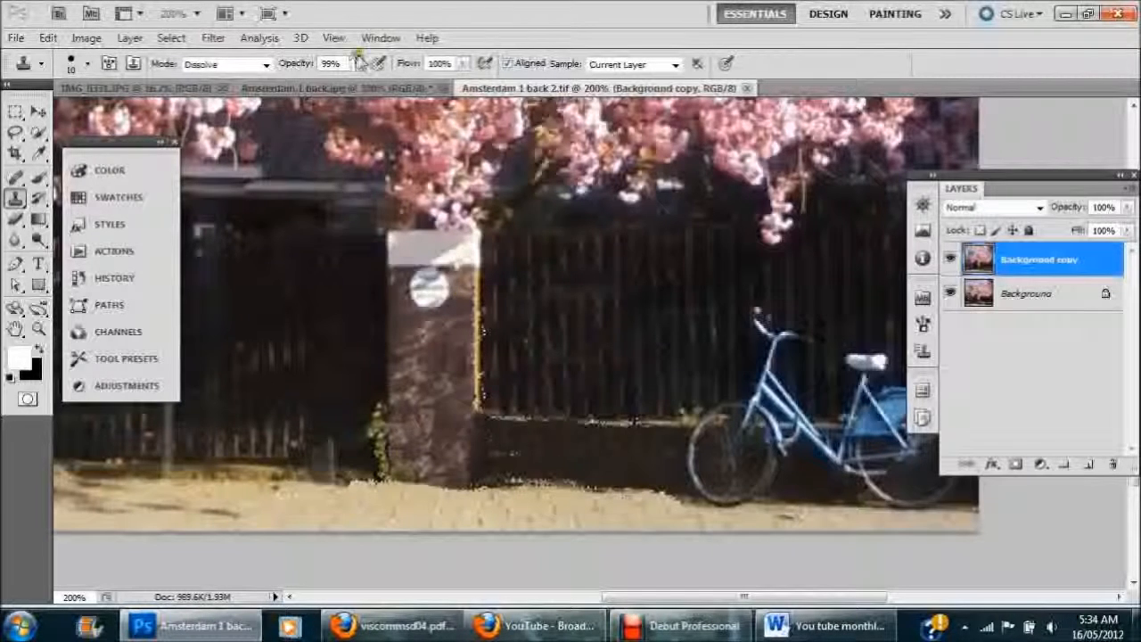
left_click(337, 38)
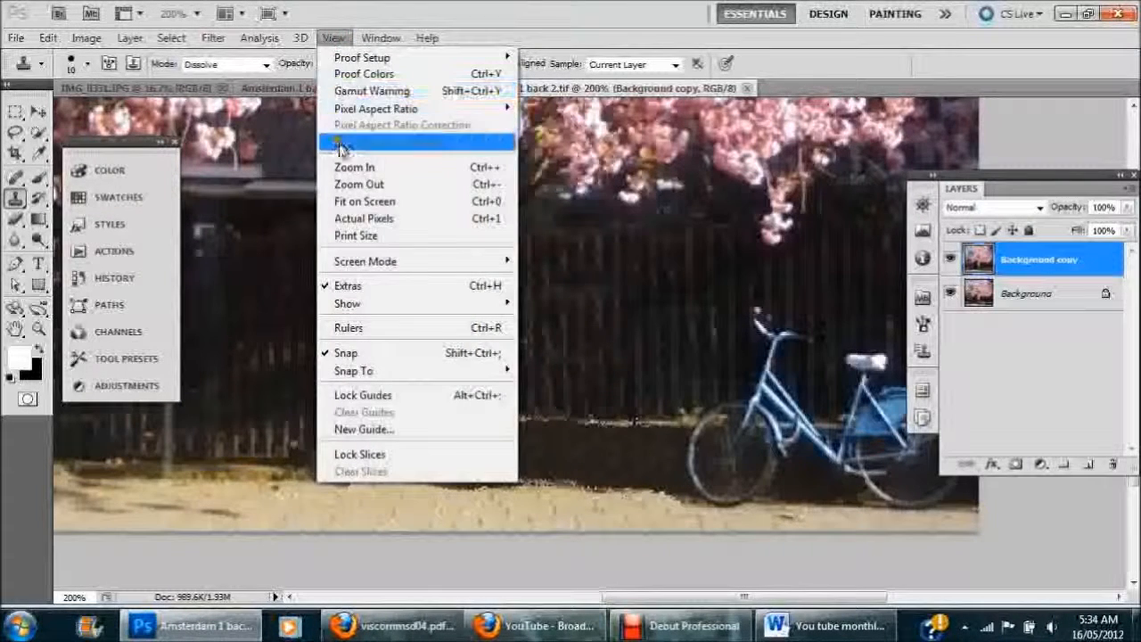
left_click(341, 203)
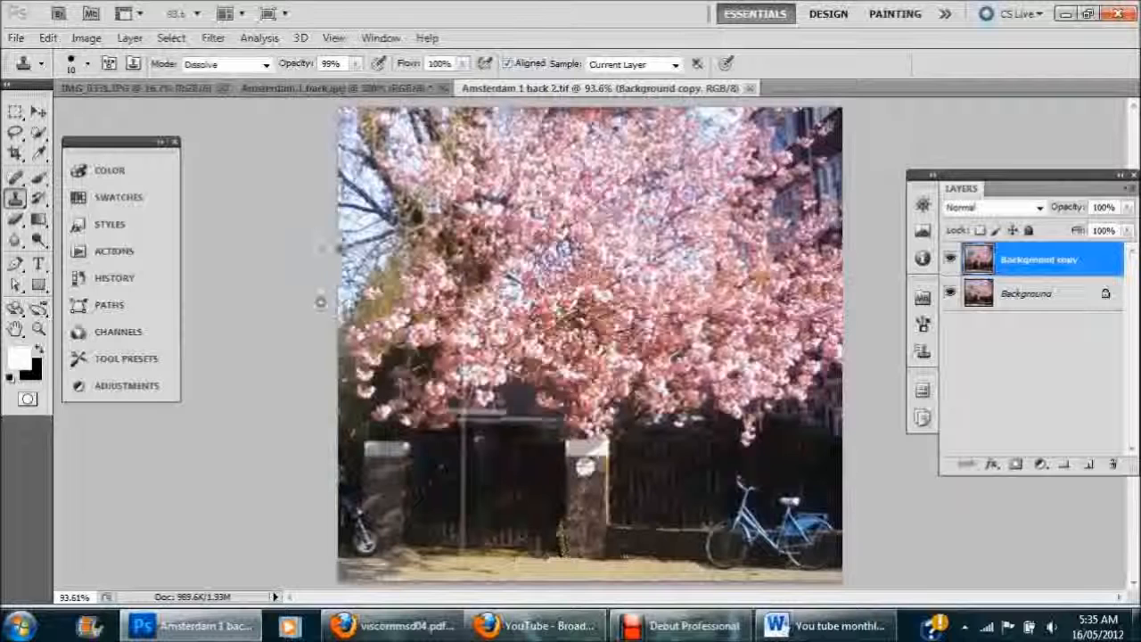
left_click(694, 627)
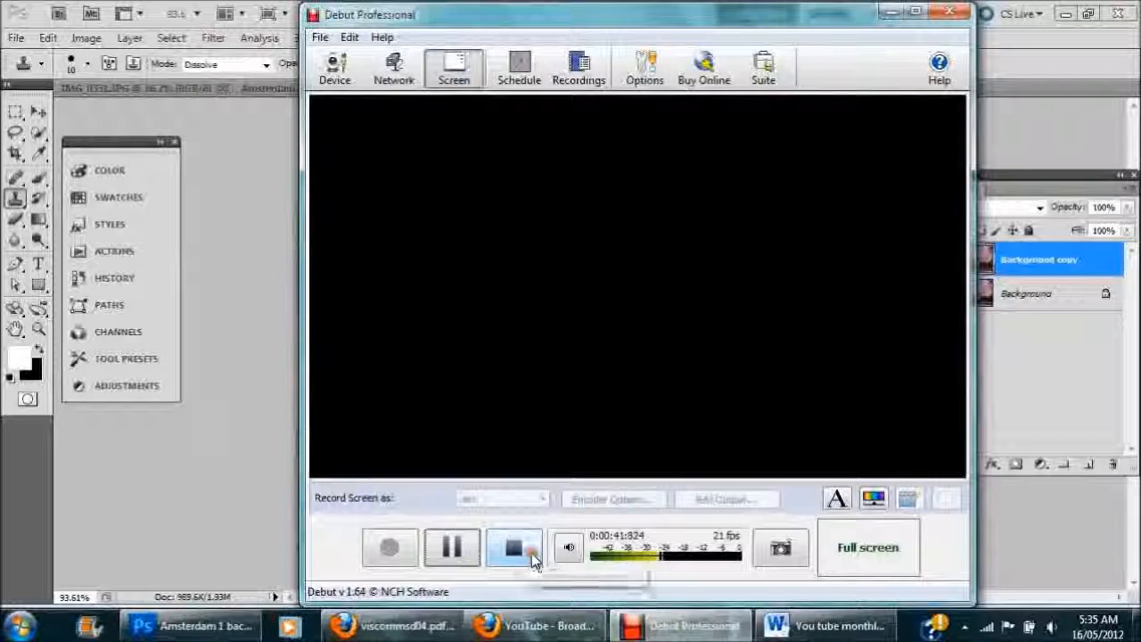
left_click(516, 547)
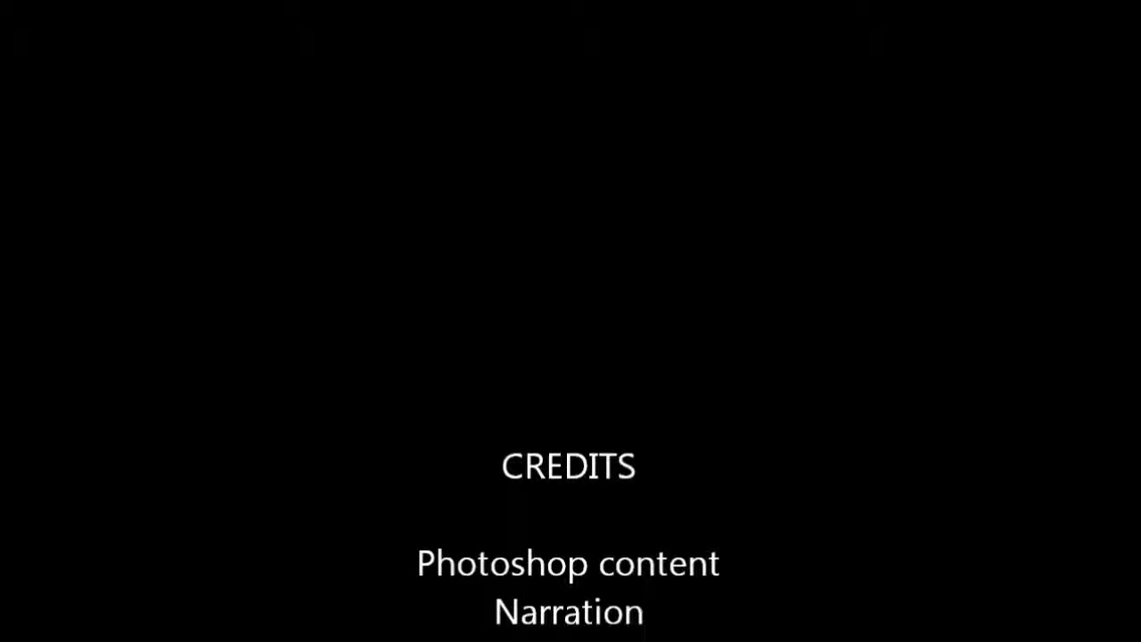